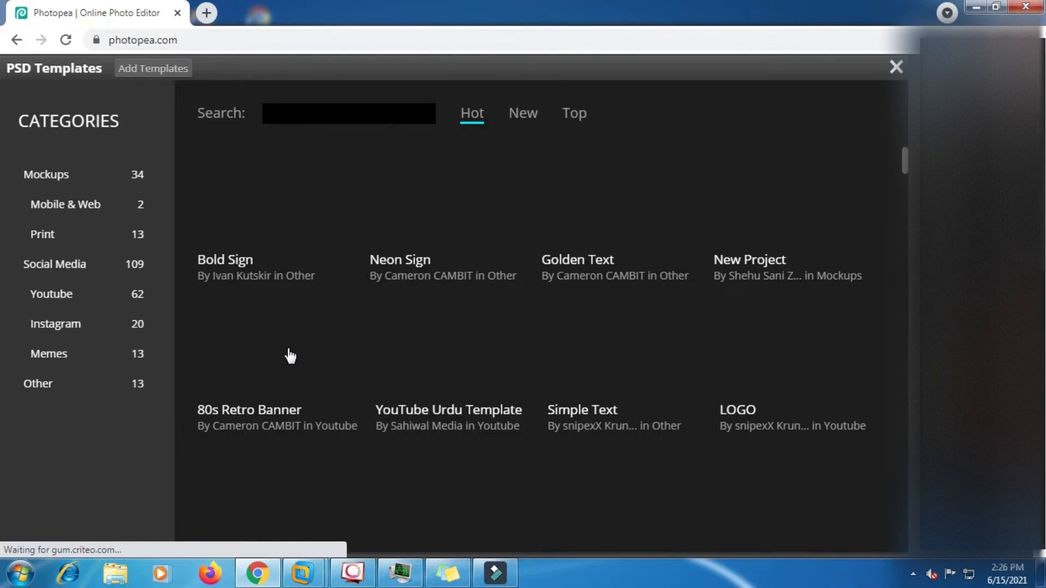
Browse the hot PSD templates and open the Bold Sign template
scroll(358, 341, down, 2)
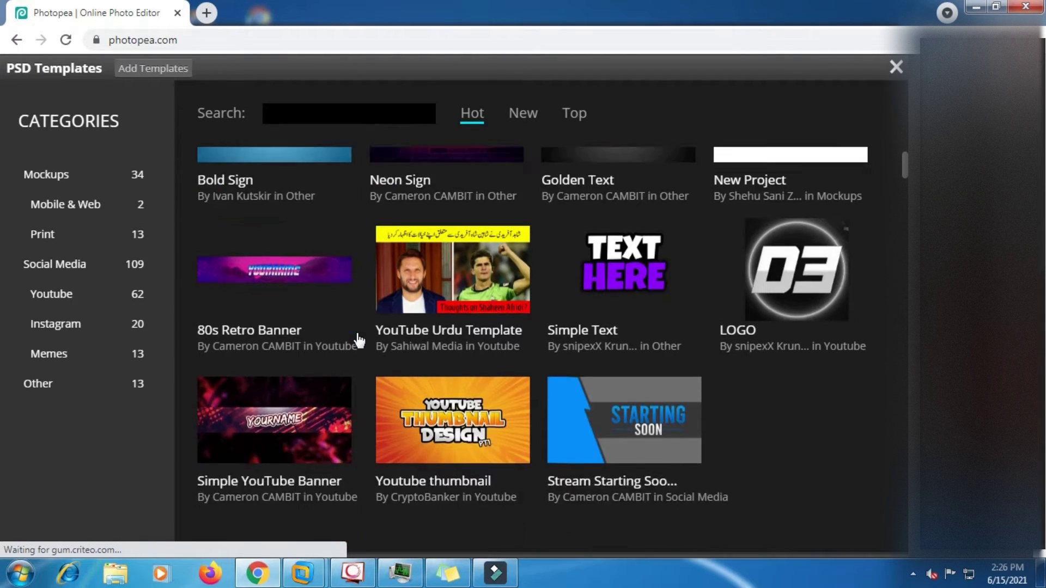
scroll(358, 341, up, 3)
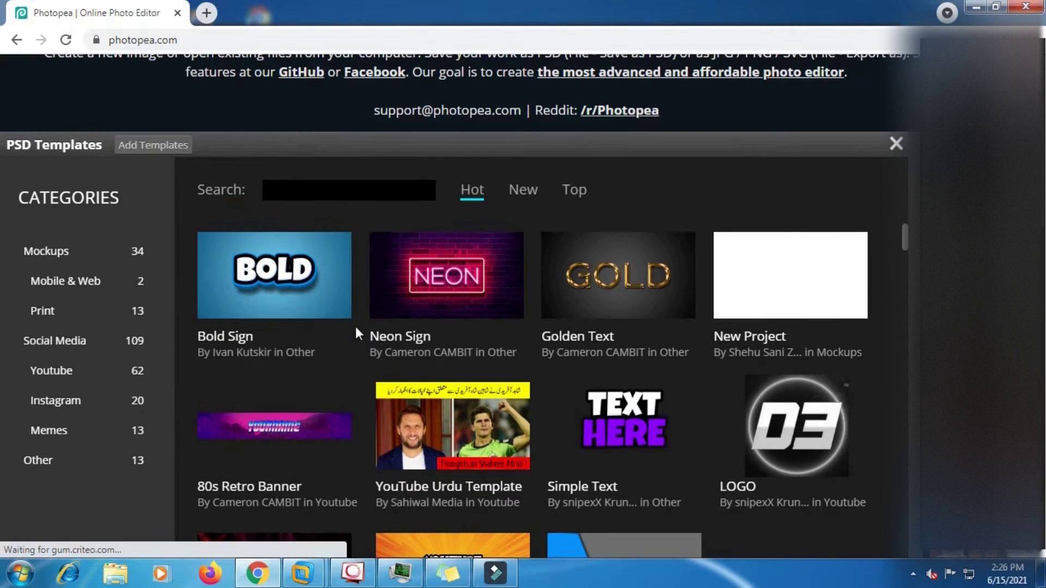
click(303, 265)
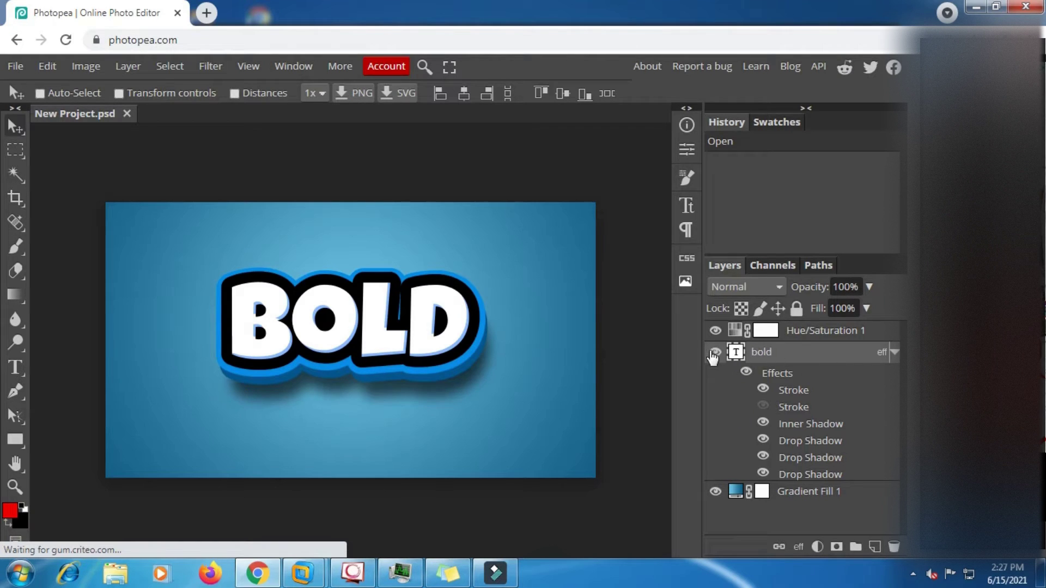
Replace the word BOLD in the sign's text layer with BEN and commit the edit
click(715, 353)
click(713, 354)
click(16, 369)
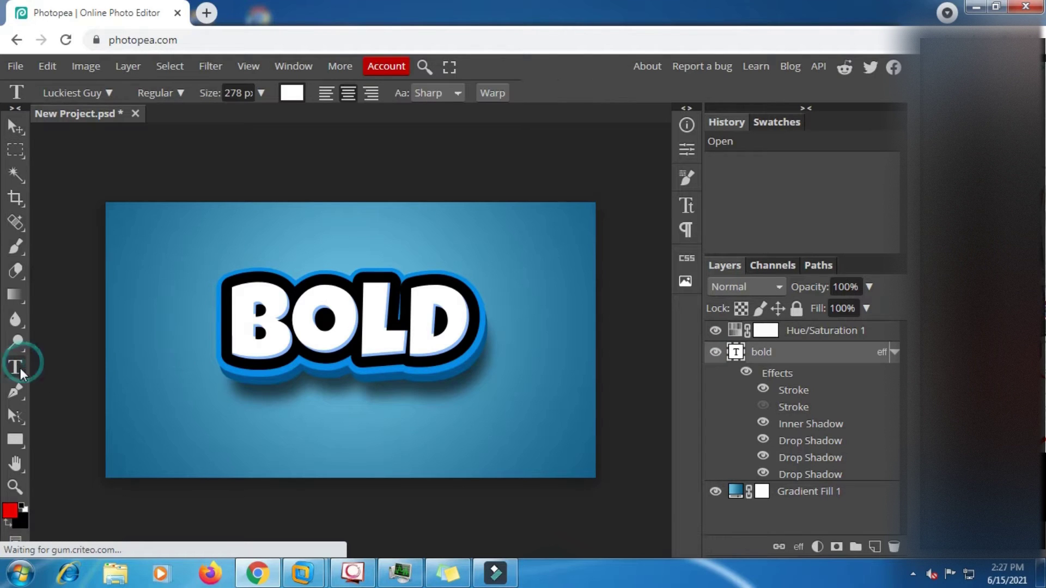
click(434, 315)
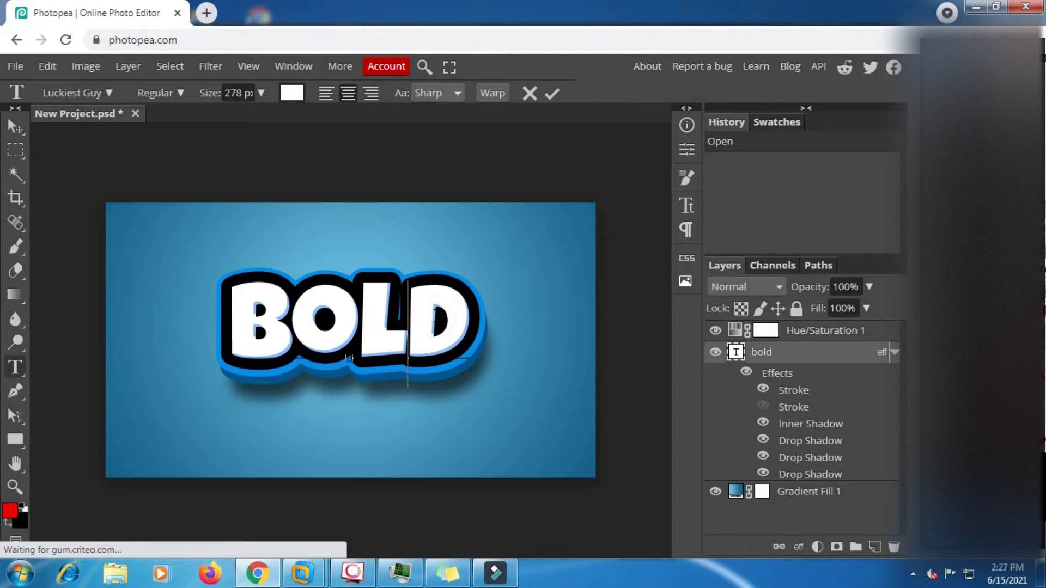
click(468, 317)
key(BackSpace)
key(BackSpace)
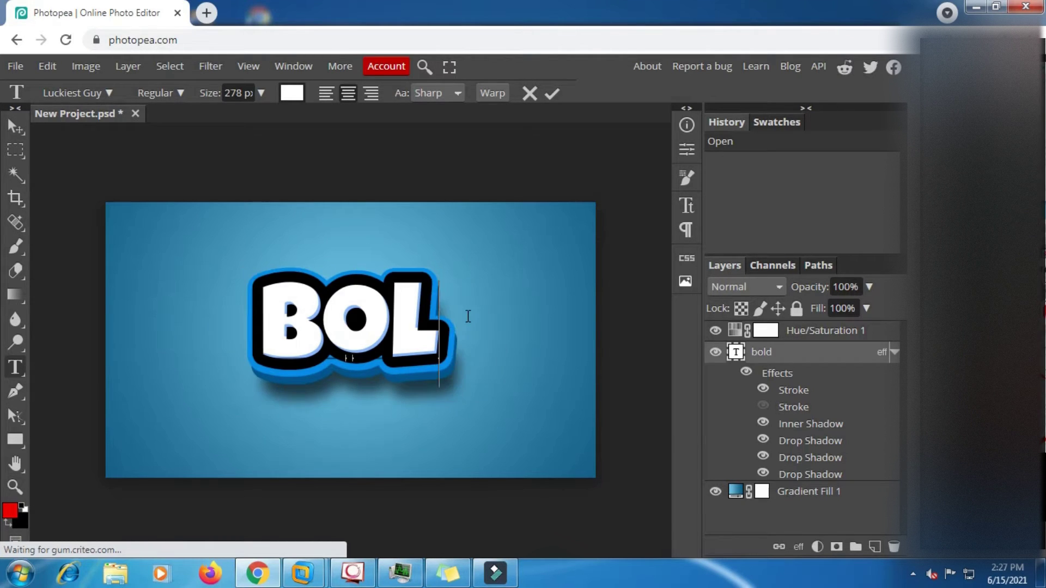
key(BackSpace)
key(BackSpace)
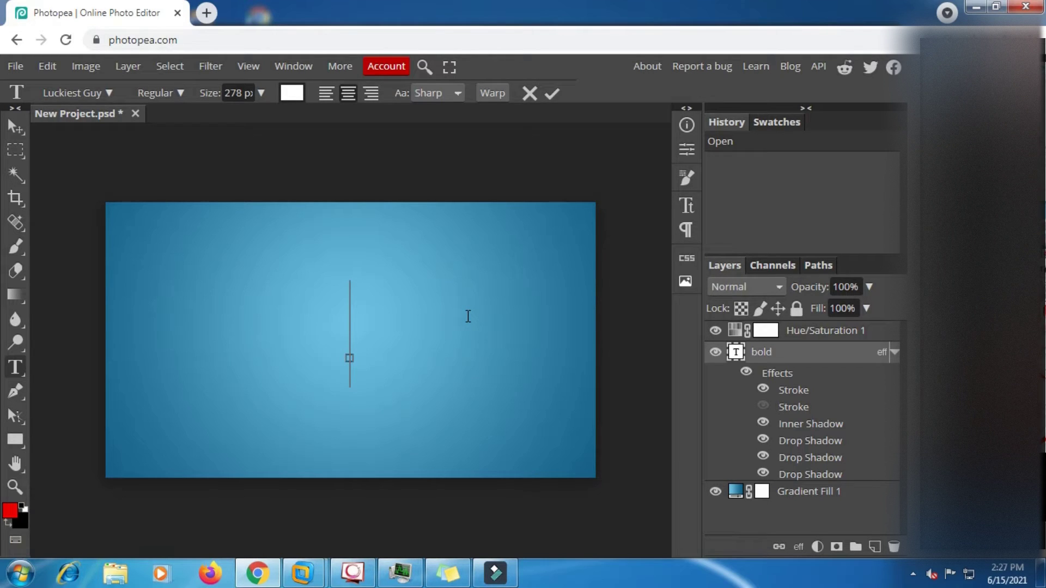
text(B)
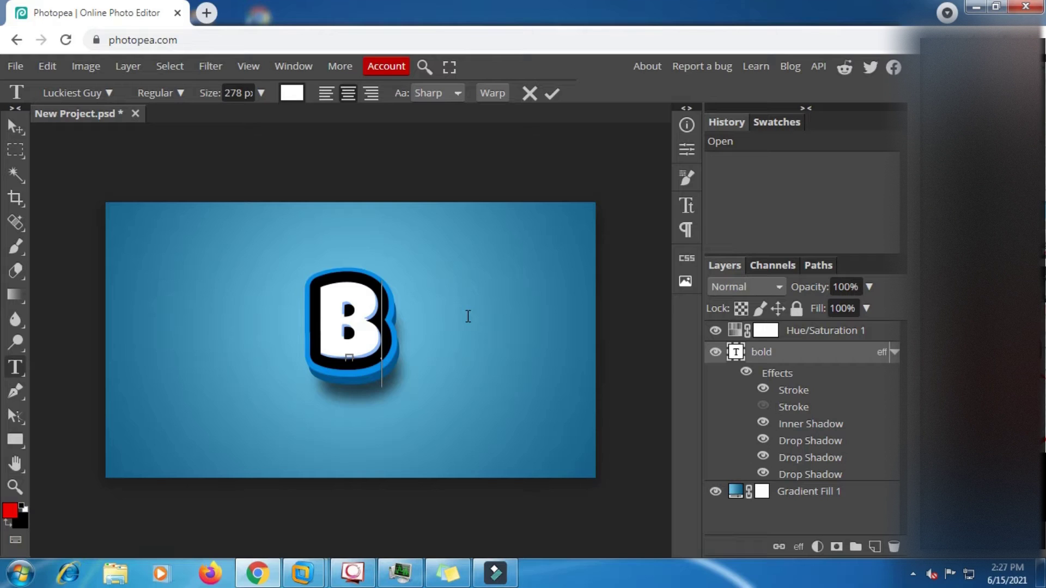
text(E)
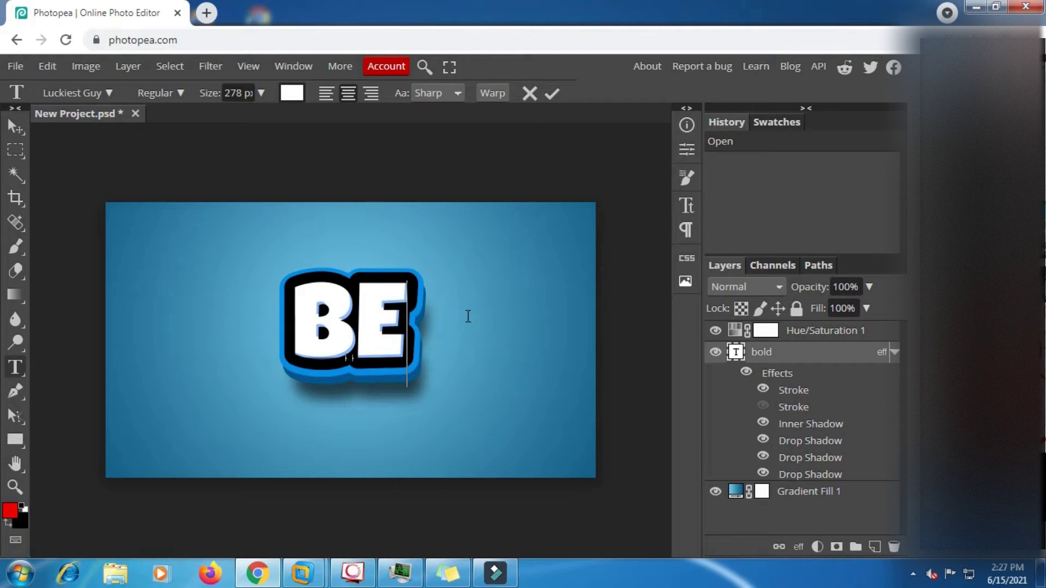
text(N)
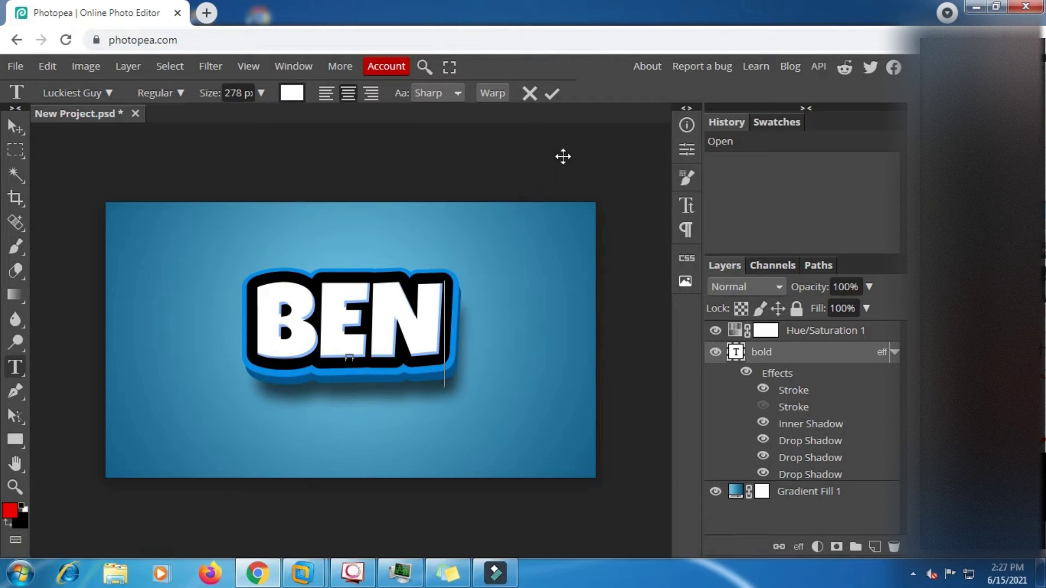
click(552, 95)
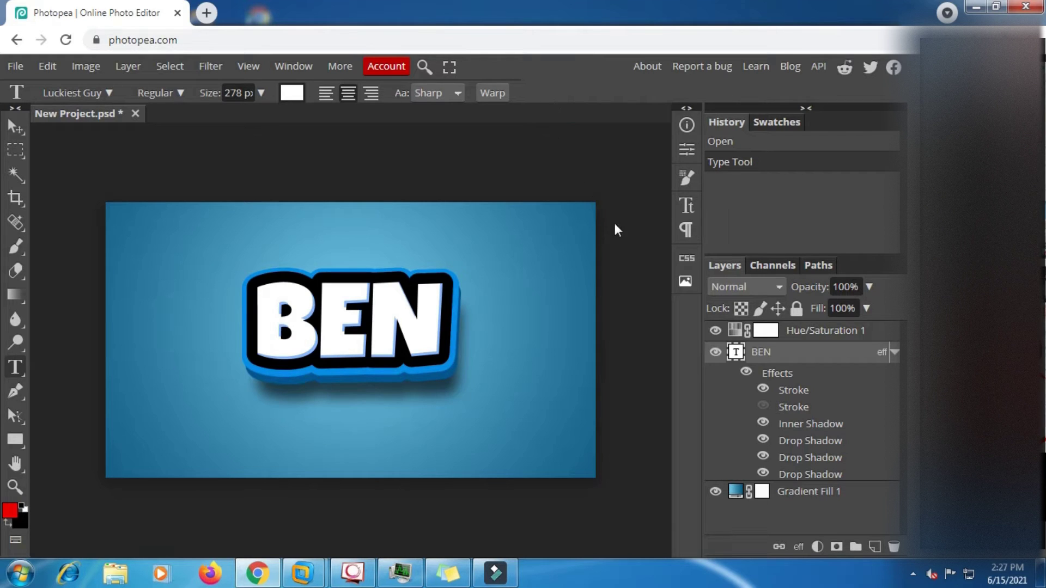
Create a new layer folder, move the Hue/Saturation 1, BEN and Gradient Fill 1 layers into it, and collapse it
click(800, 330)
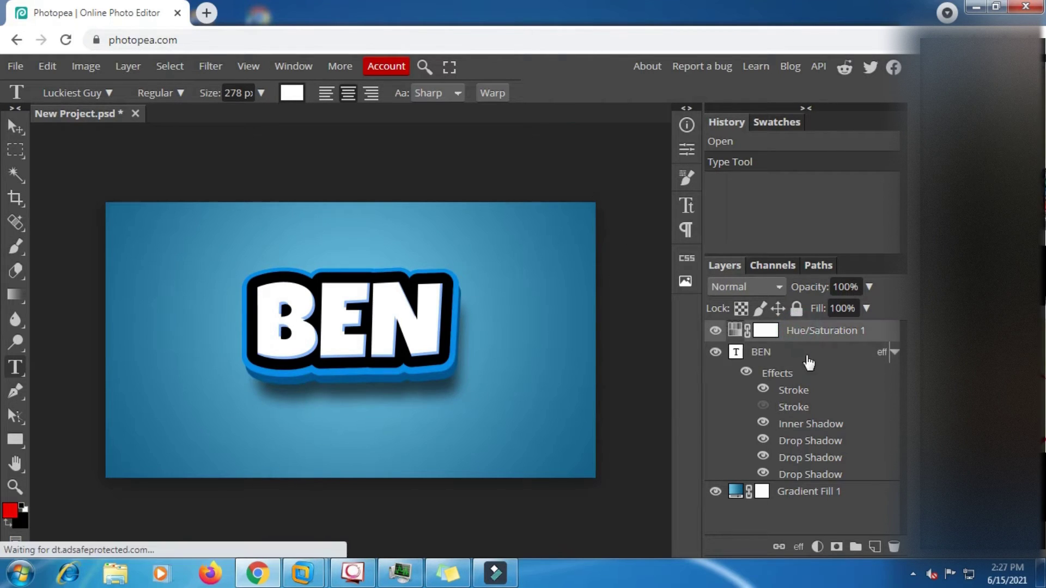
click(854, 547)
drag(815, 353, 806, 335)
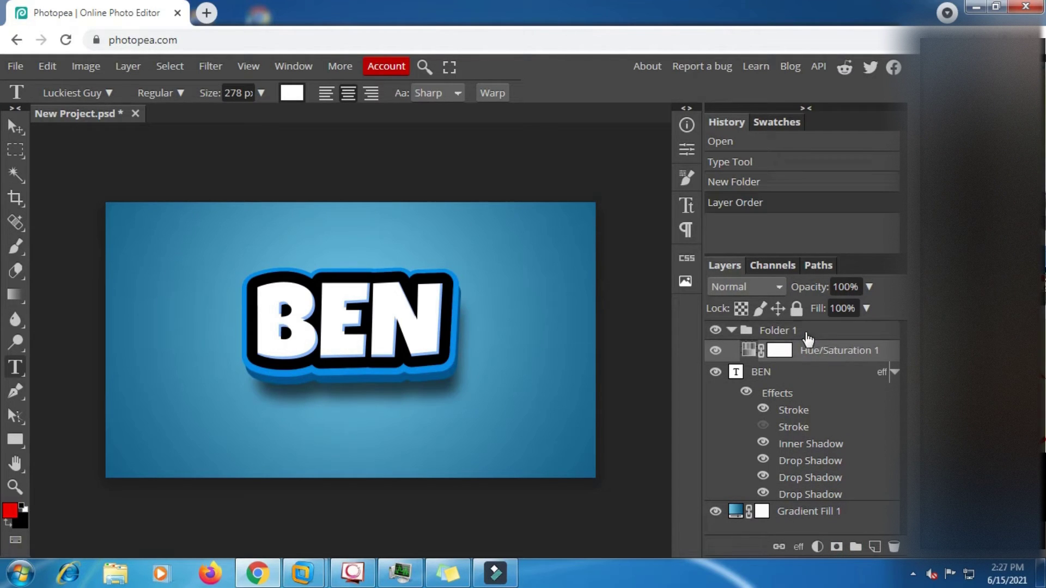
click(803, 375)
drag(802, 376, 800, 357)
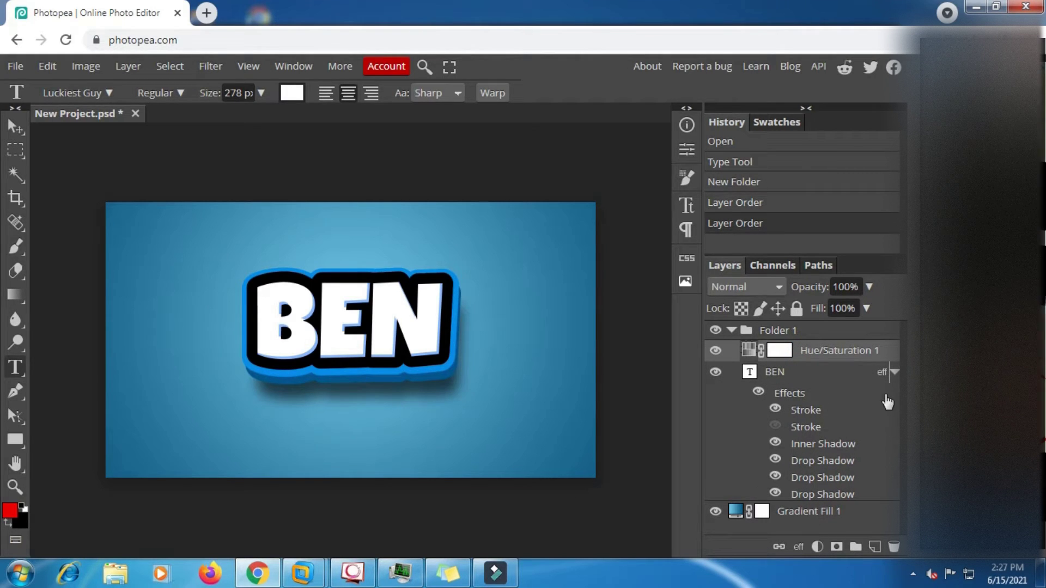
click(895, 373)
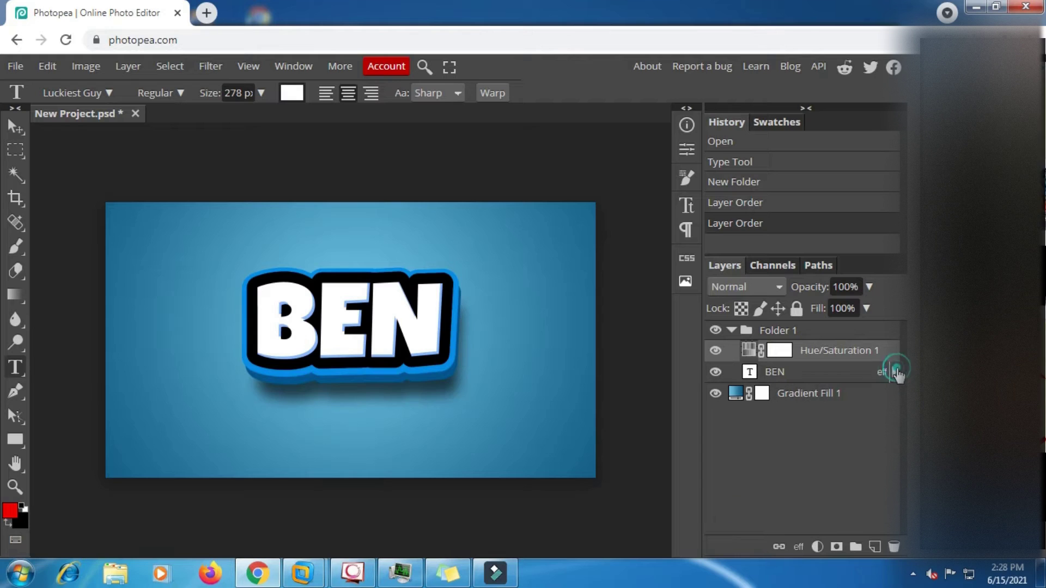
click(815, 394)
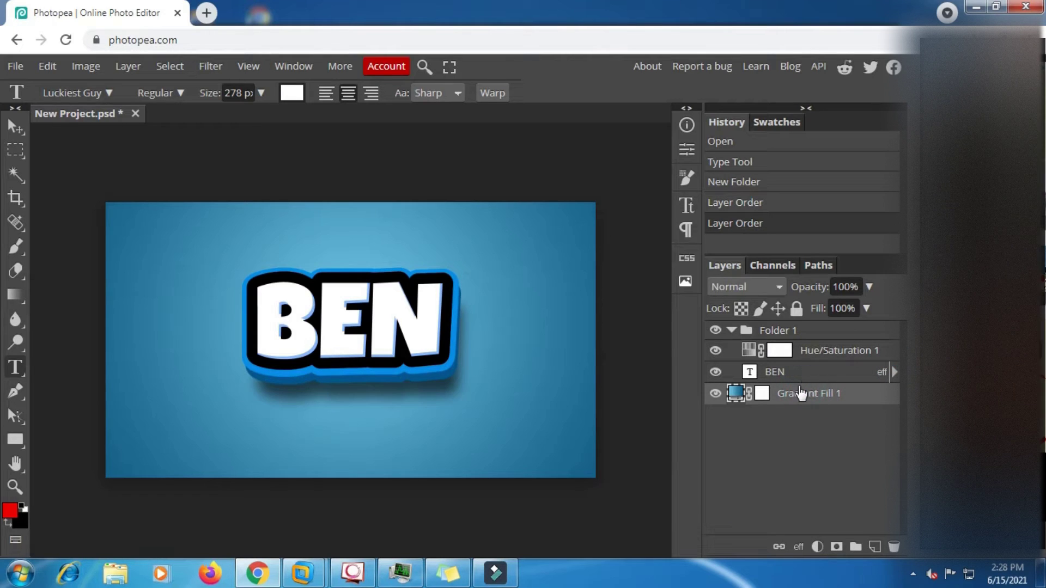
drag(801, 385, 798, 377)
click(731, 330)
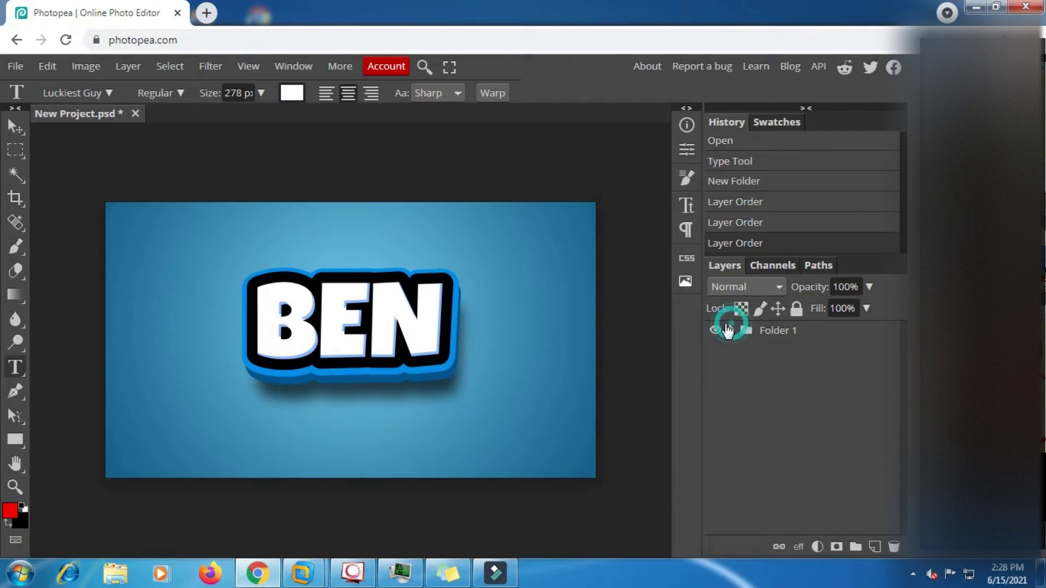
click(715, 330)
click(715, 330)
Copy _a_frm,100 from the sticky note and rename Folder 1 with it
click(448, 570)
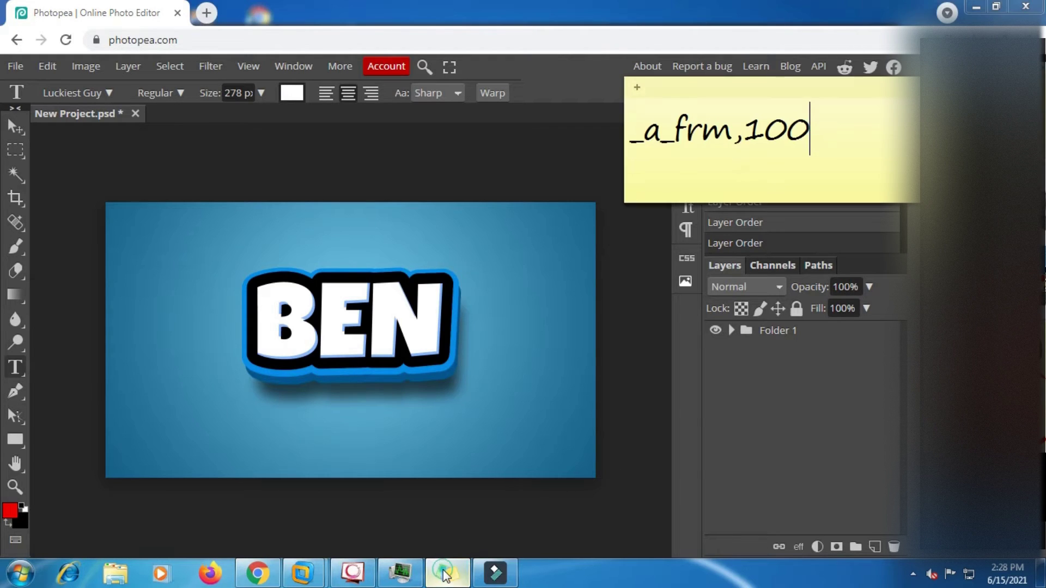
click(836, 136)
drag(835, 136, 642, 134)
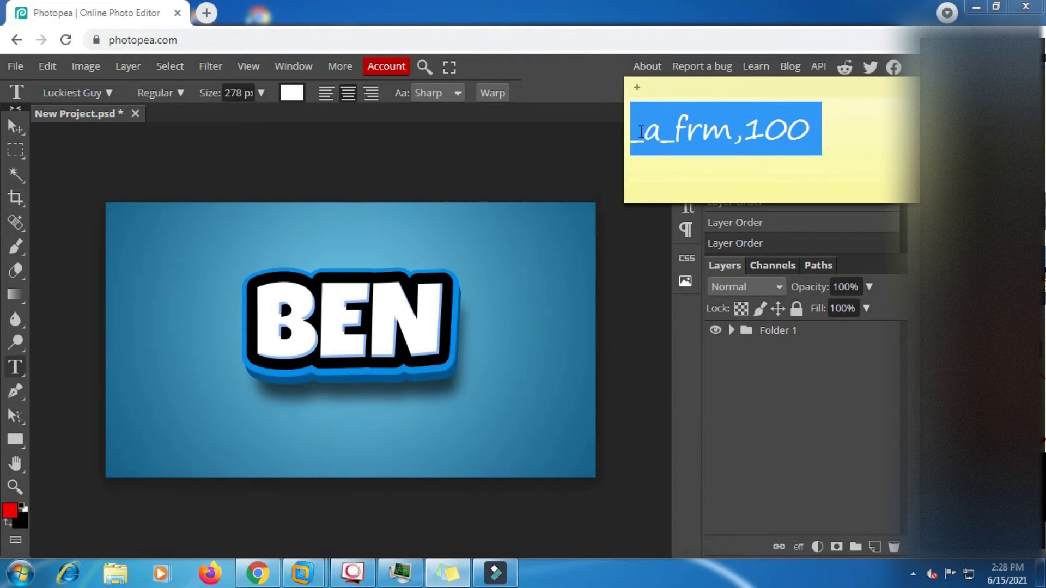
right_click(723, 136)
click(758, 159)
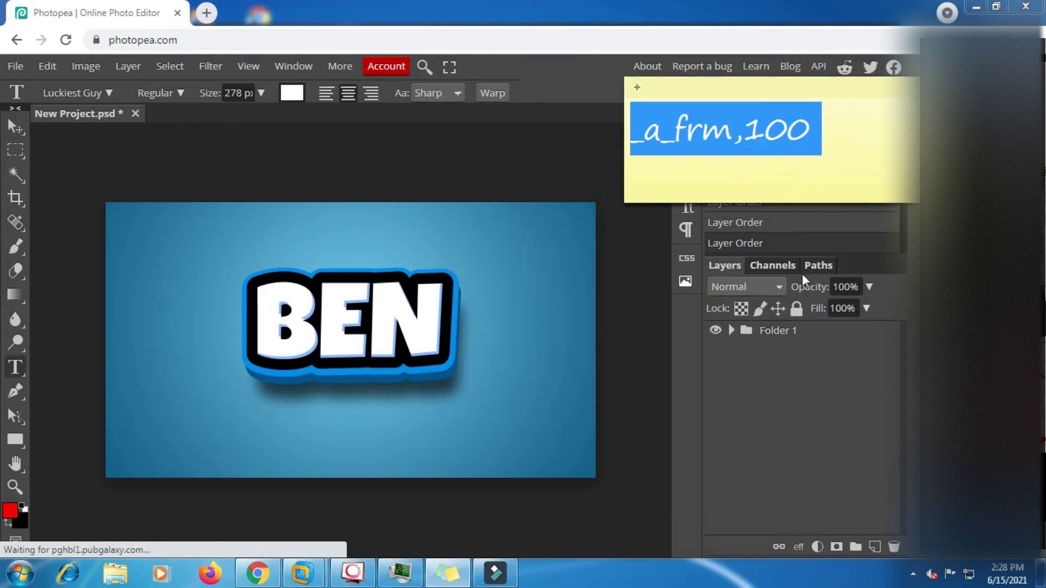
click(790, 331)
double_click(787, 330)
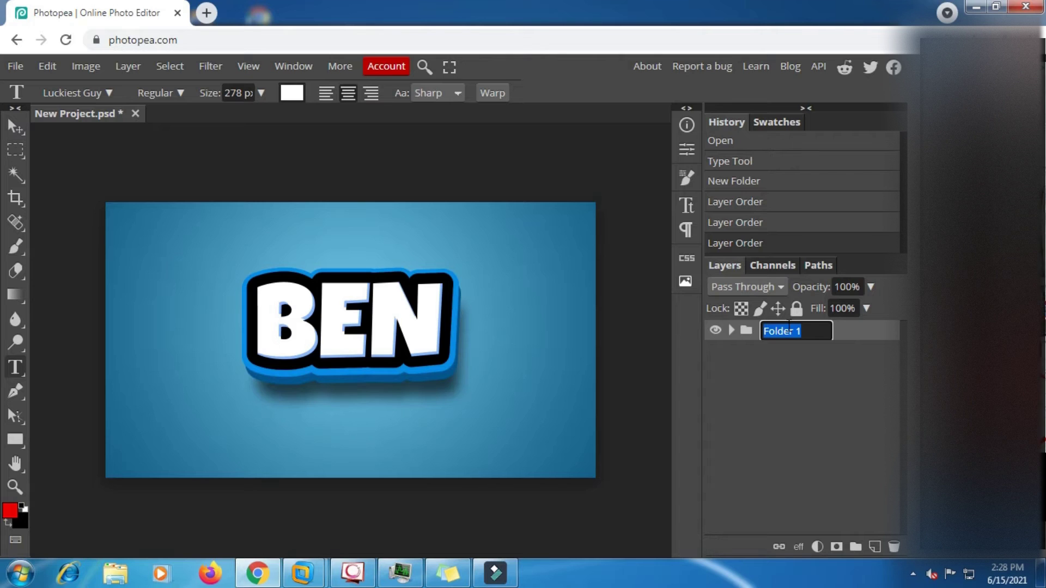
key(ctrl+v)
key(Return)
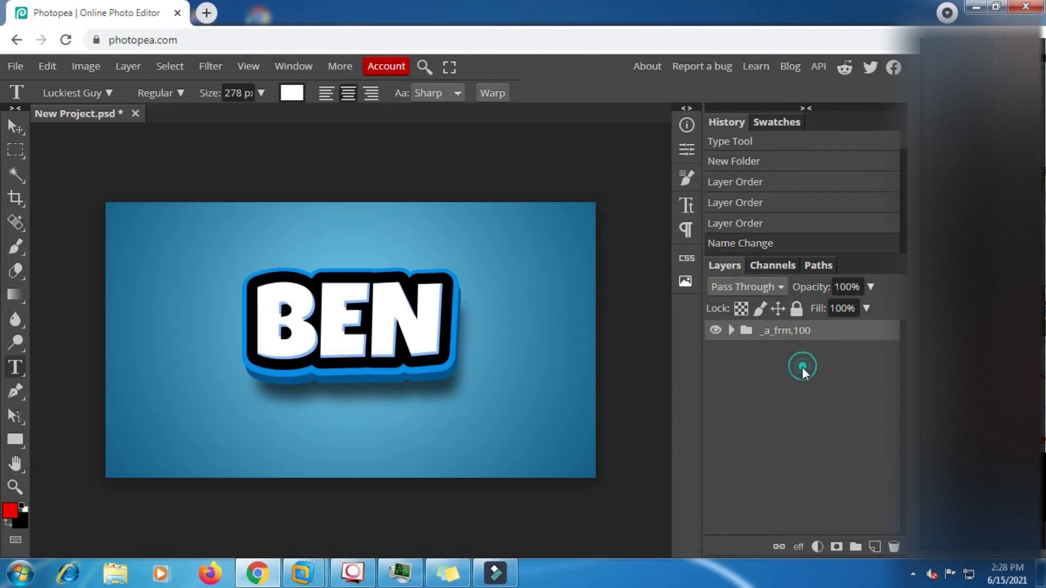
Duplicate the _a_frm,100 folder
right_click(799, 332)
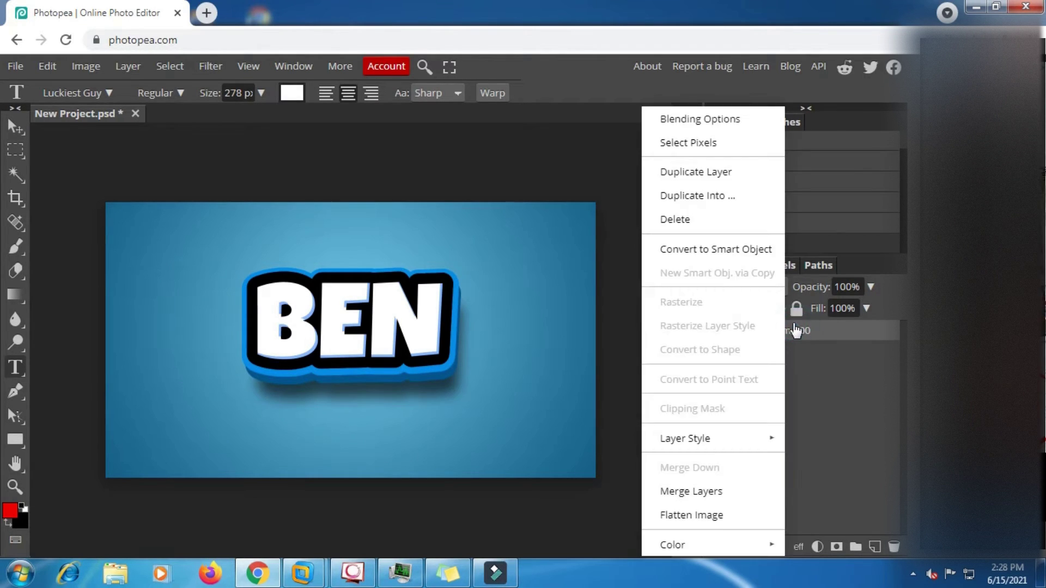
click(725, 174)
Step back to earlier layer-order states in the history, return to the Duplicate Layer state, and show the swatches
click(730, 182)
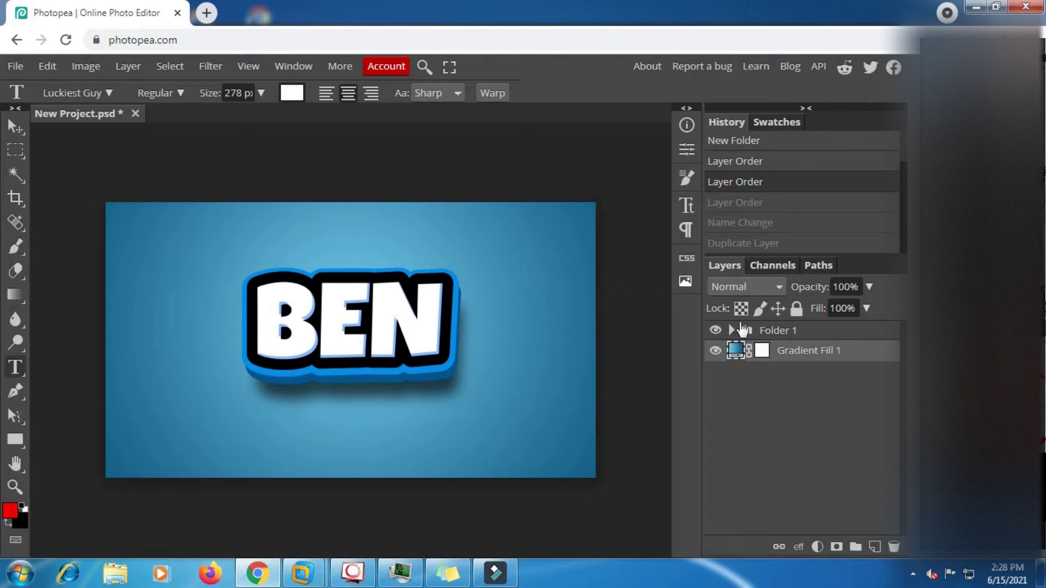
click(741, 163)
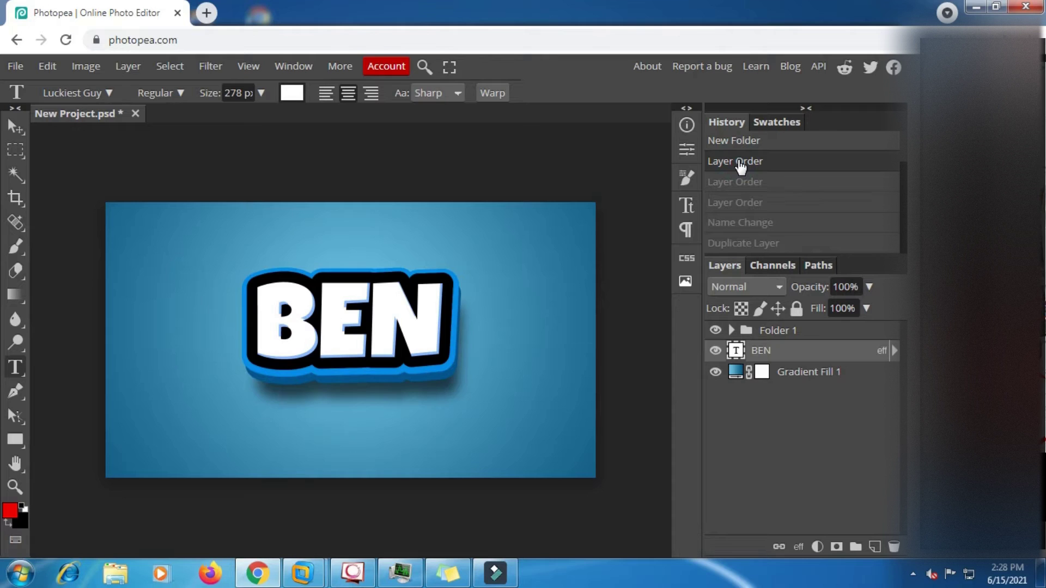
click(749, 241)
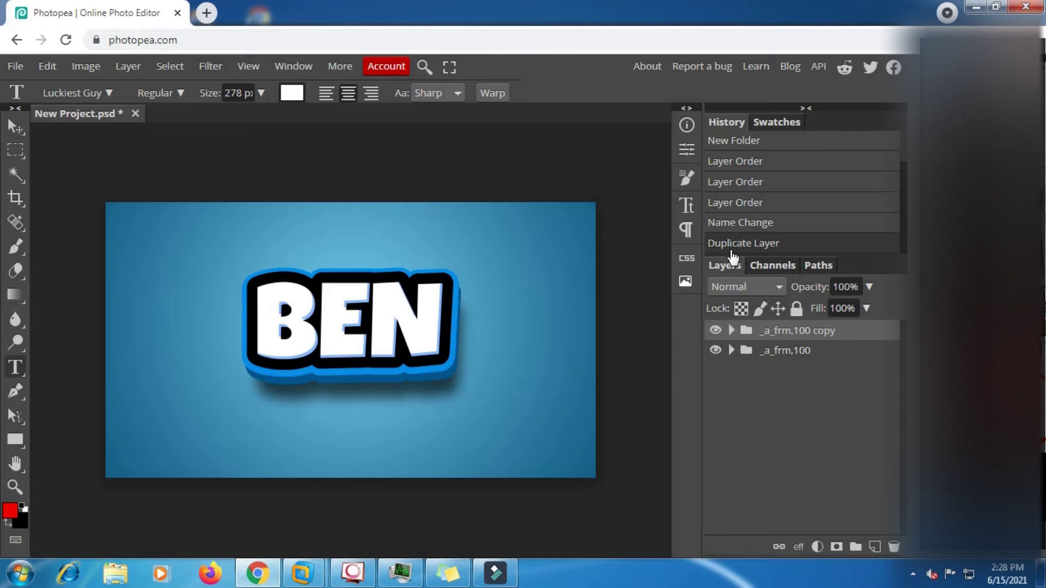
click(784, 122)
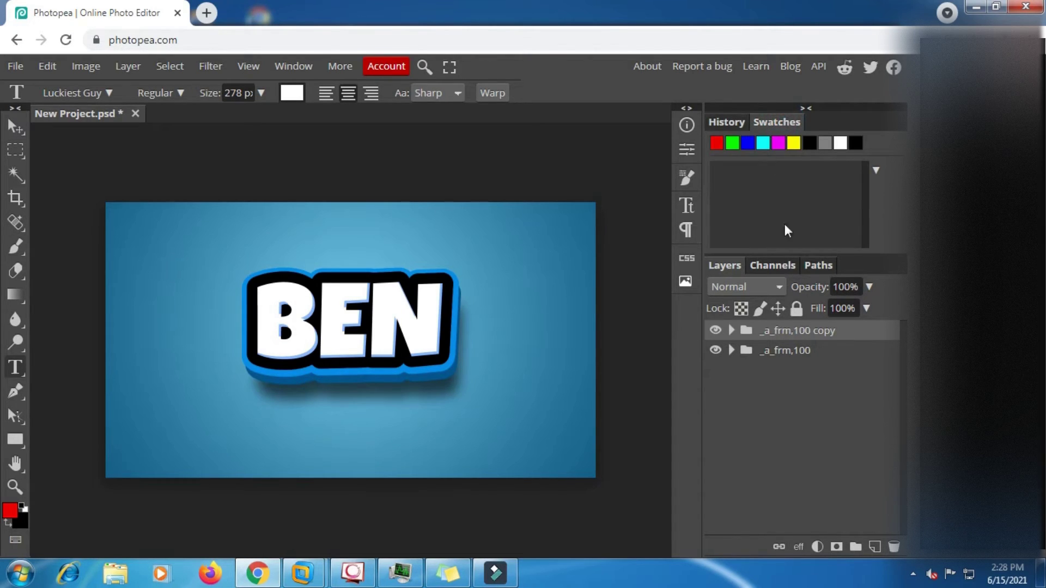
Duplicate the topmost _a_frm,100 folder copy two more times
right_click(802, 333)
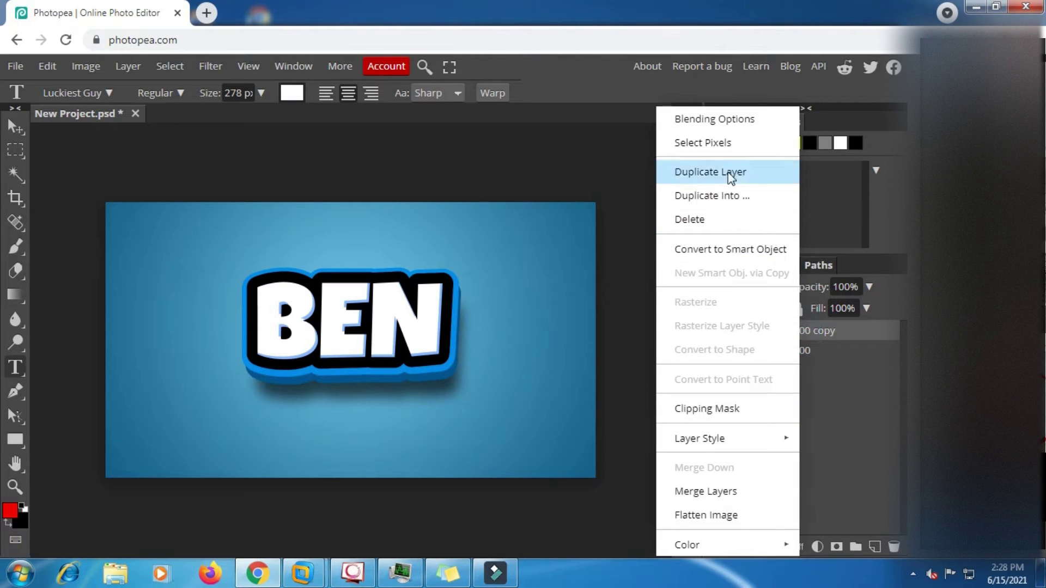
click(707, 172)
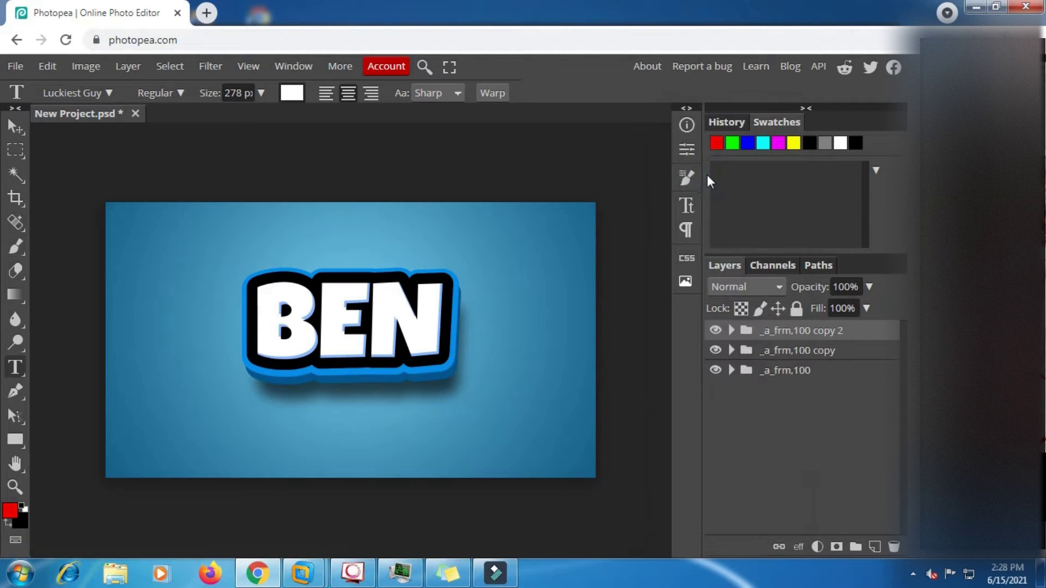
click(796, 331)
right_click(796, 332)
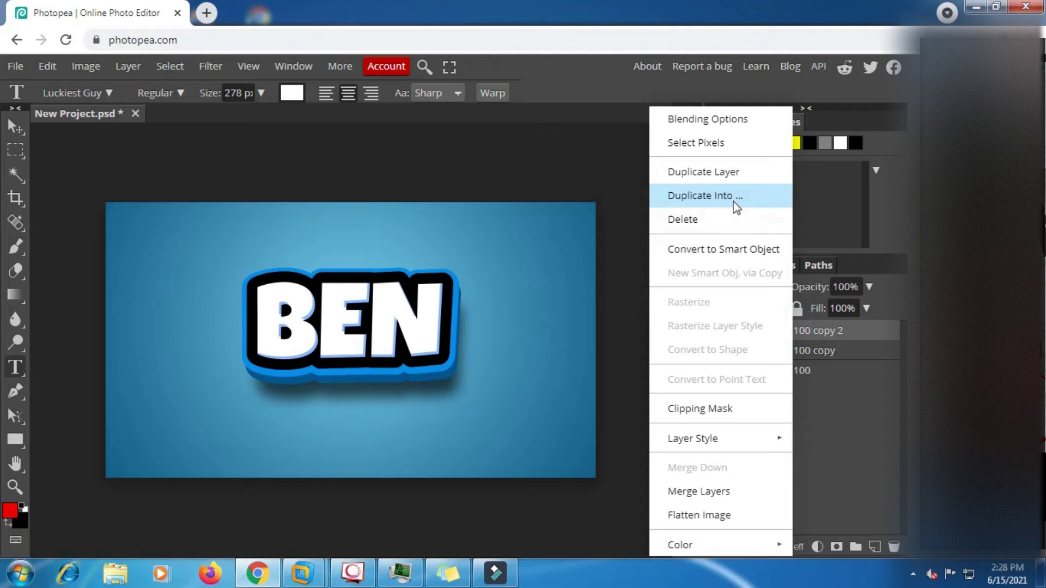
click(715, 173)
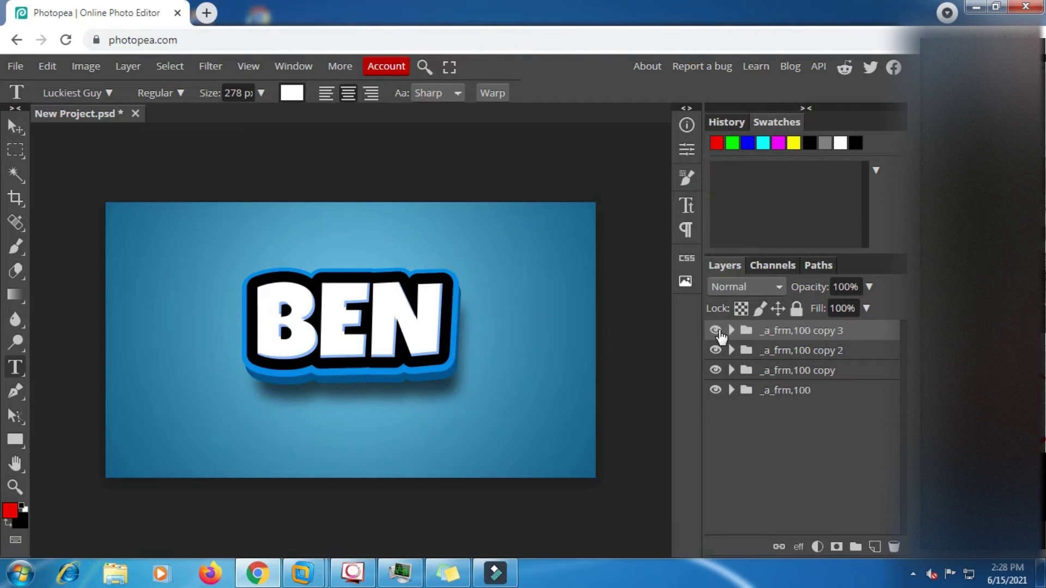
Hide the two topmost folder copies, keeping the original folder and its first copy visible
click(716, 330)
click(716, 349)
click(715, 370)
click(716, 390)
click(717, 390)
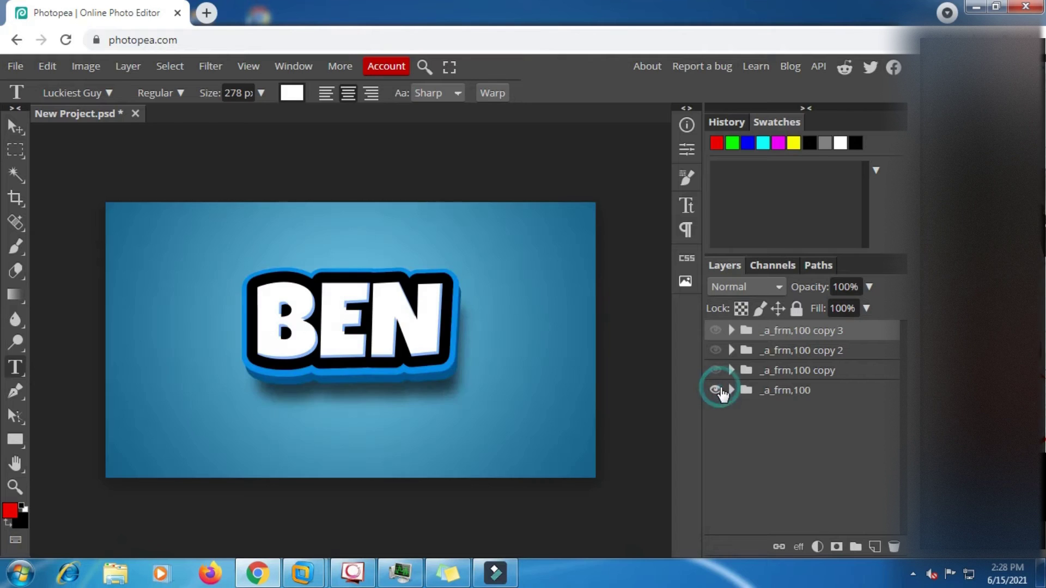
click(716, 371)
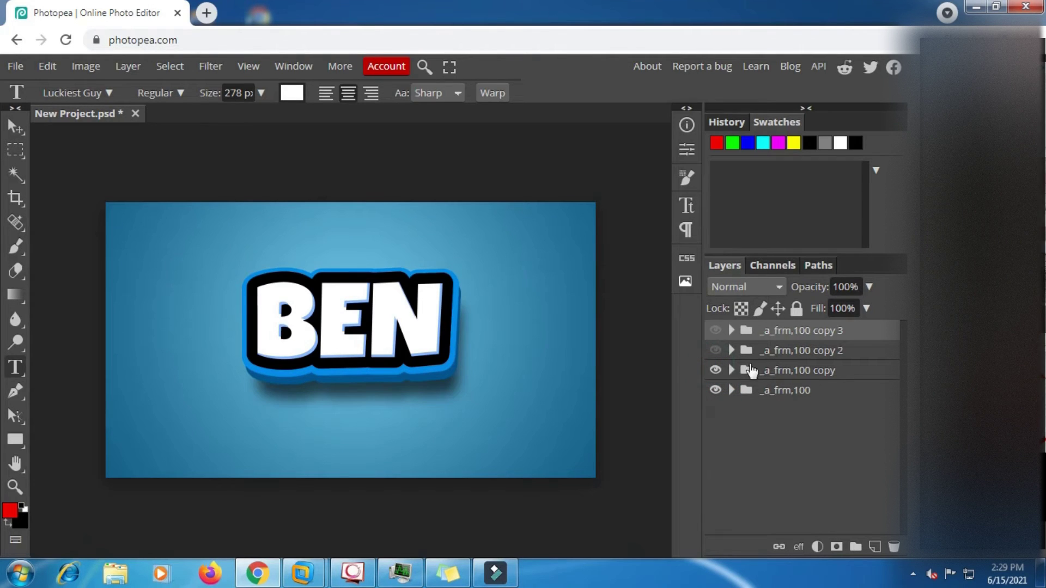
Turn on transform controls for the BEN text layer in the _a_frm,100 copy folder and rotate it to about -10.6°
click(733, 370)
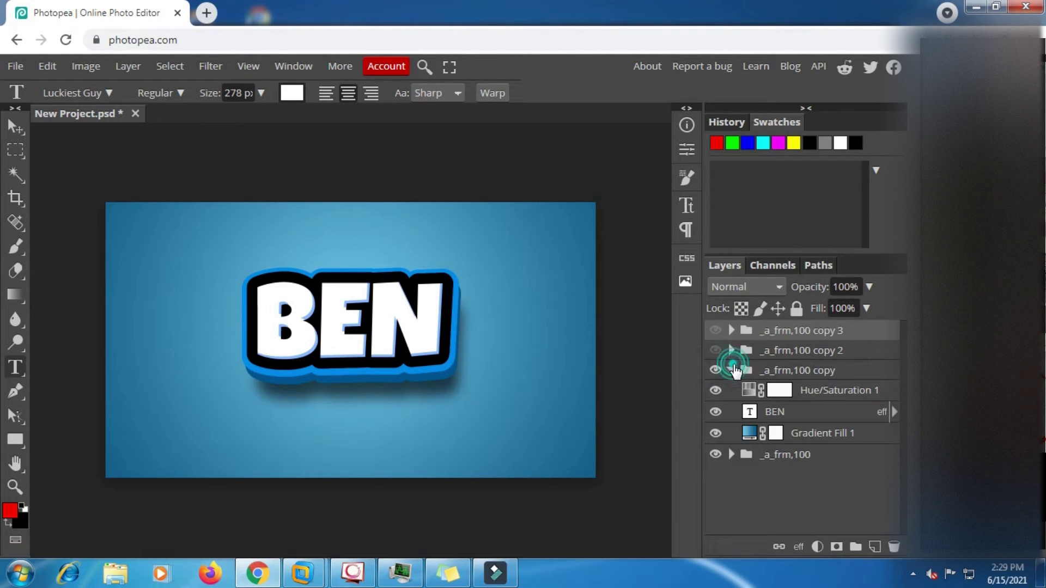
click(785, 413)
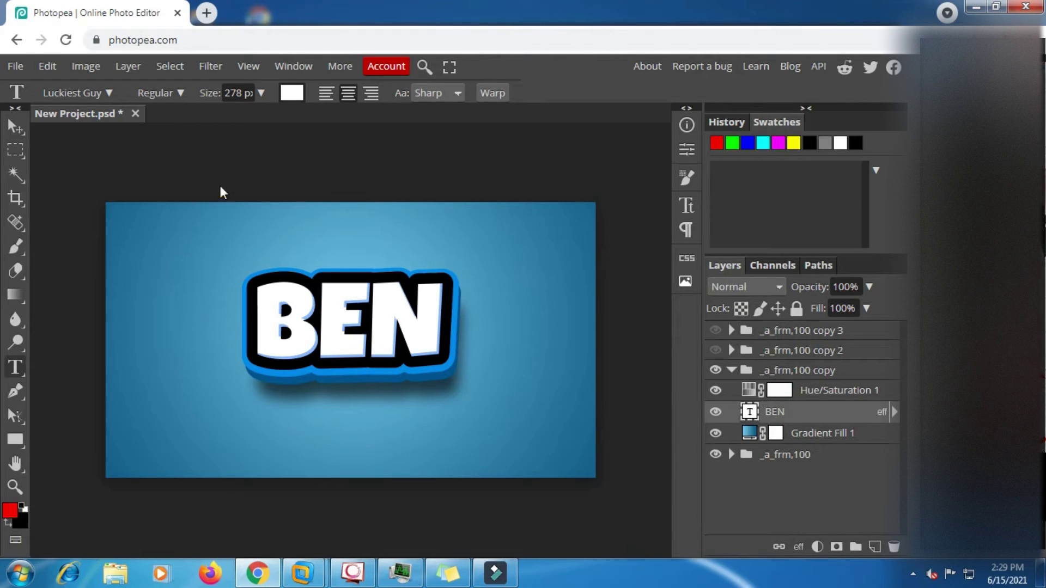
click(15, 129)
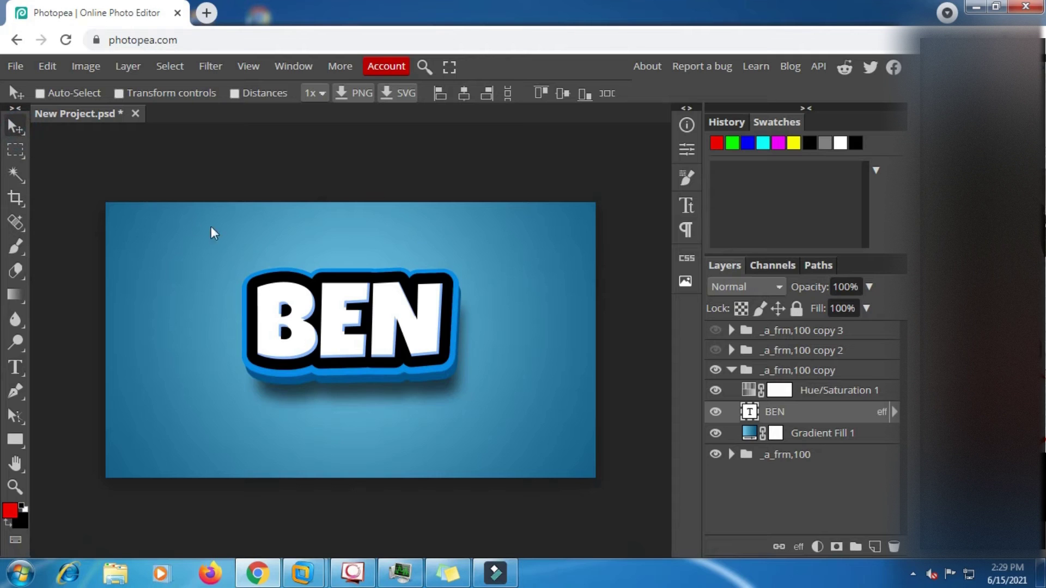
click(118, 93)
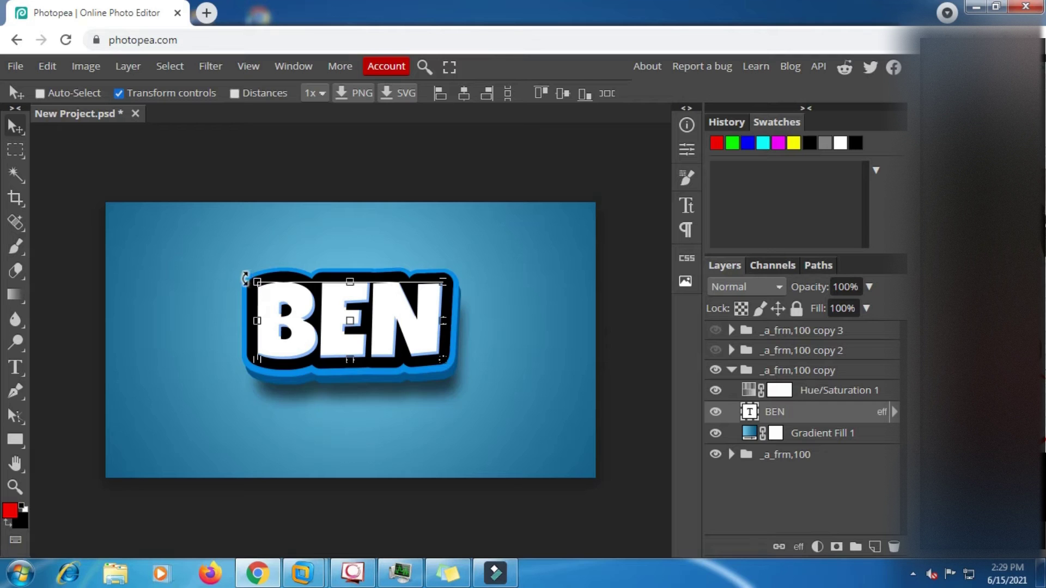
drag(245, 279, 240, 299)
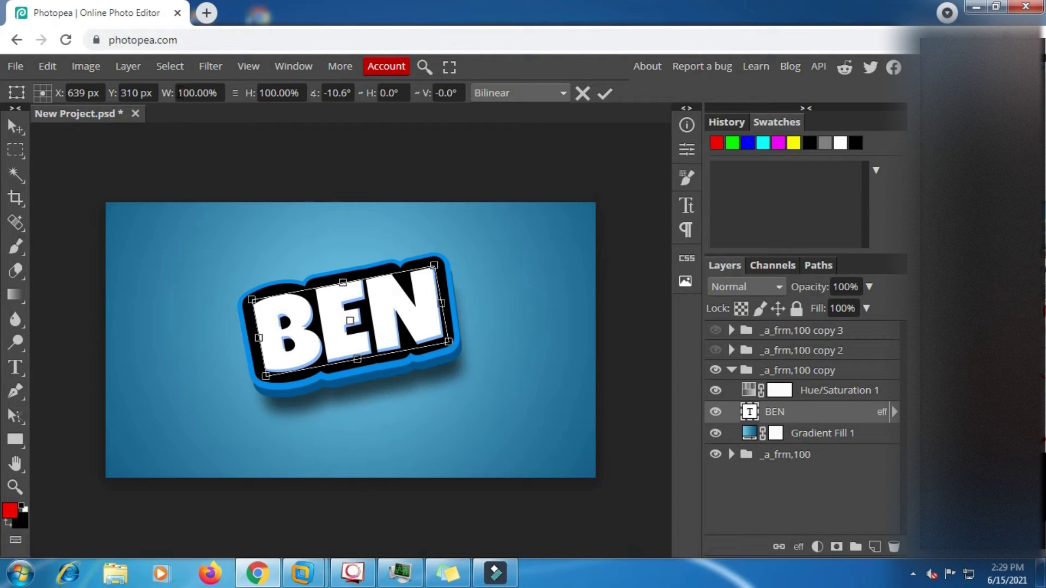
Scale the rotated BEN text to 140% width and 140% height, apply the transform, and collapse its folder
drag(178, 93, 216, 93)
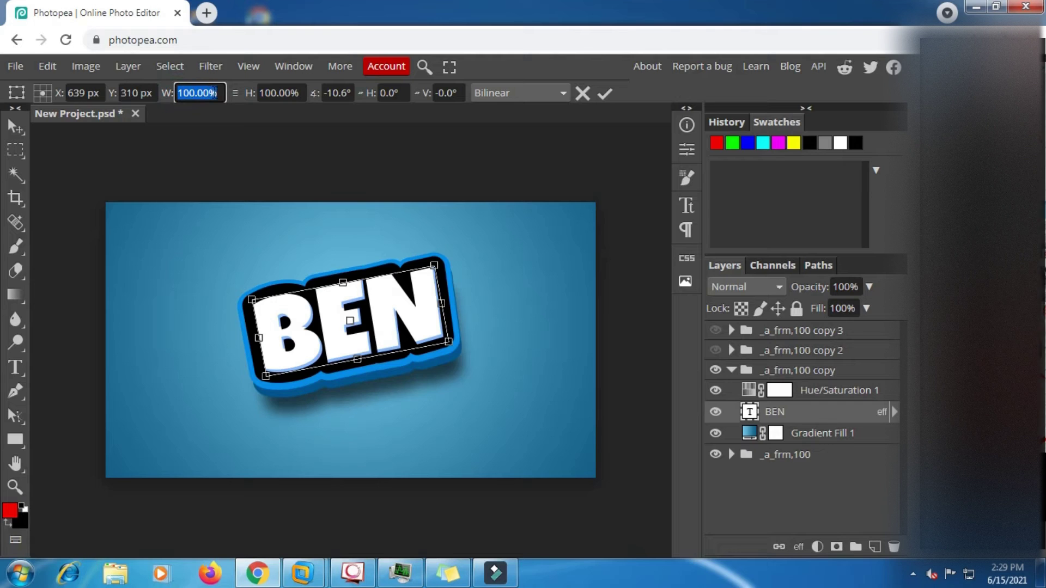
text(14)
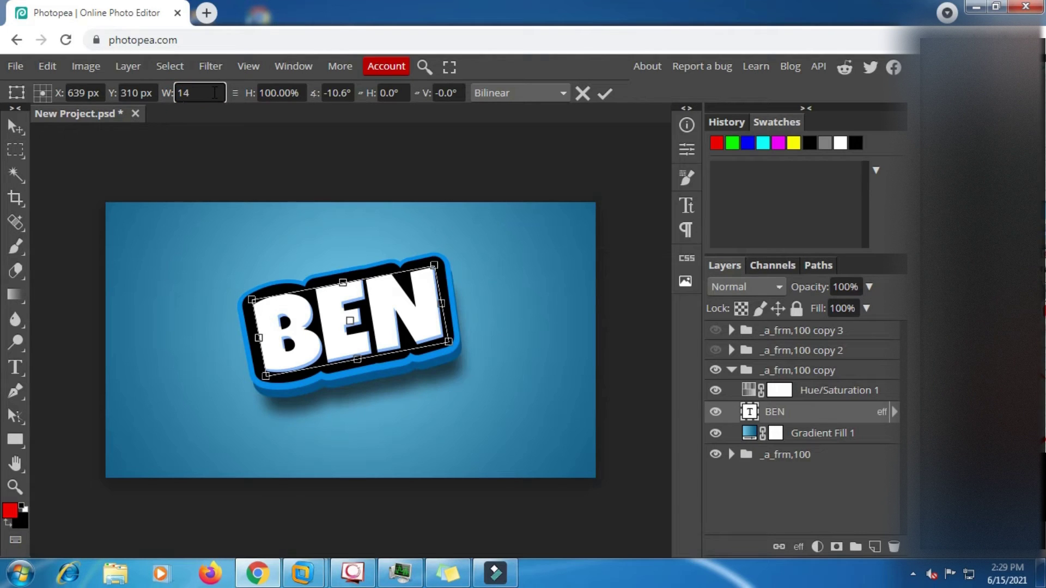
text(0)
click(283, 93)
drag(259, 93, 299, 92)
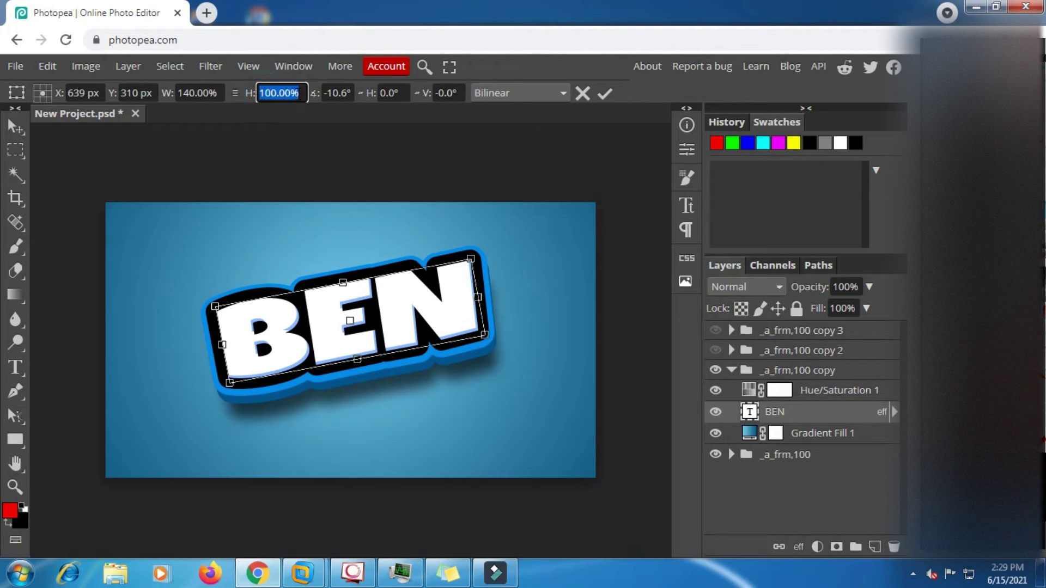
text(140)
key(Return)
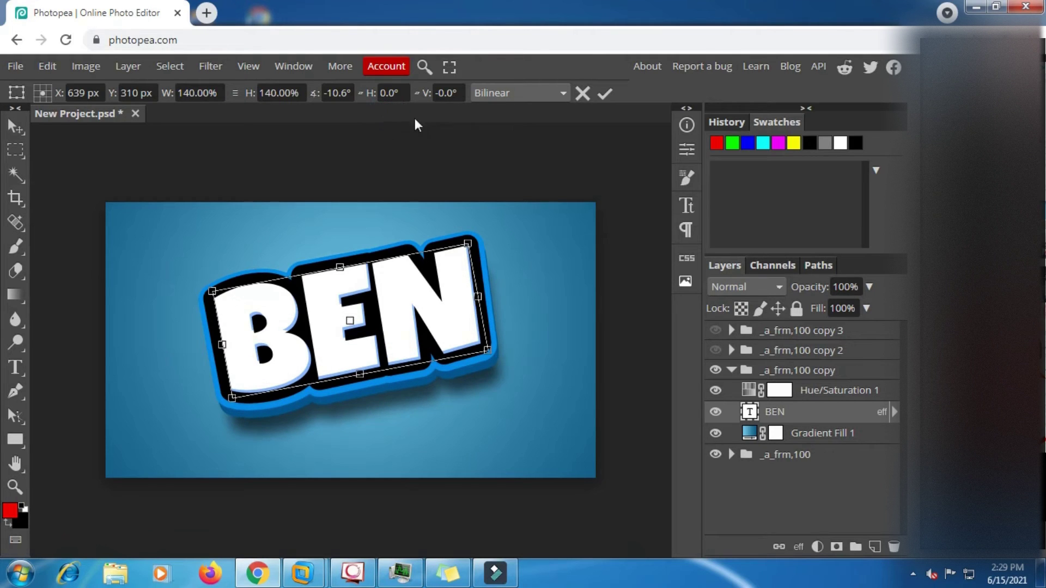
click(604, 96)
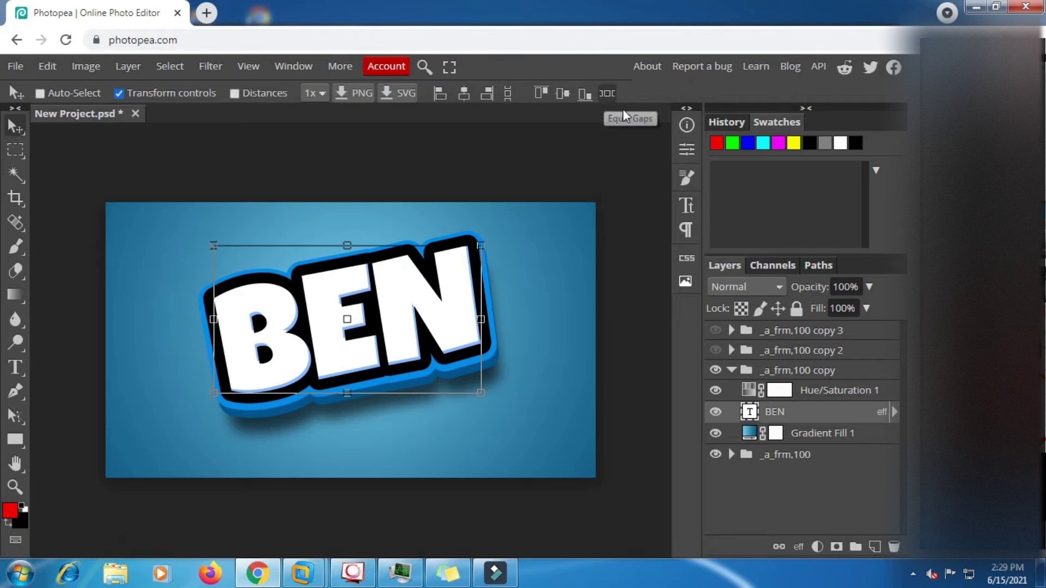
click(732, 370)
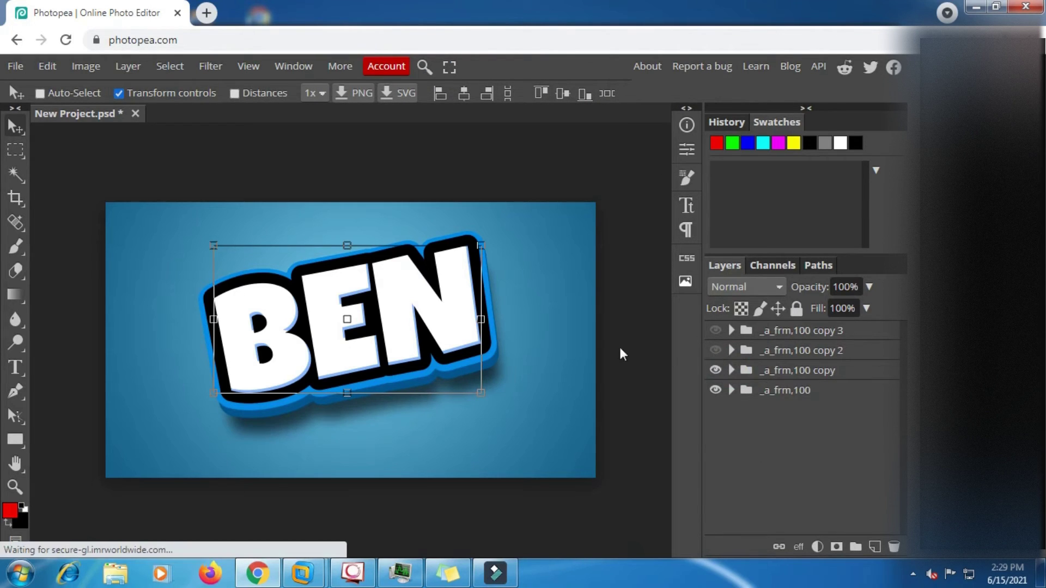
Make the _a_frm,100 copy 2 and _a_frm,100 copy 3 folders visible
double_click(769, 351)
click(716, 351)
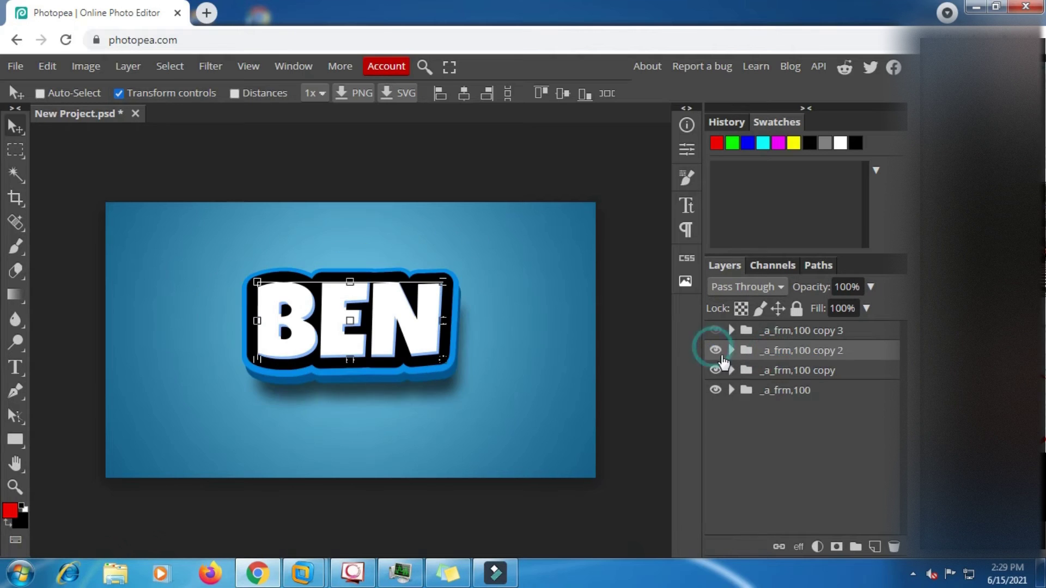
click(754, 428)
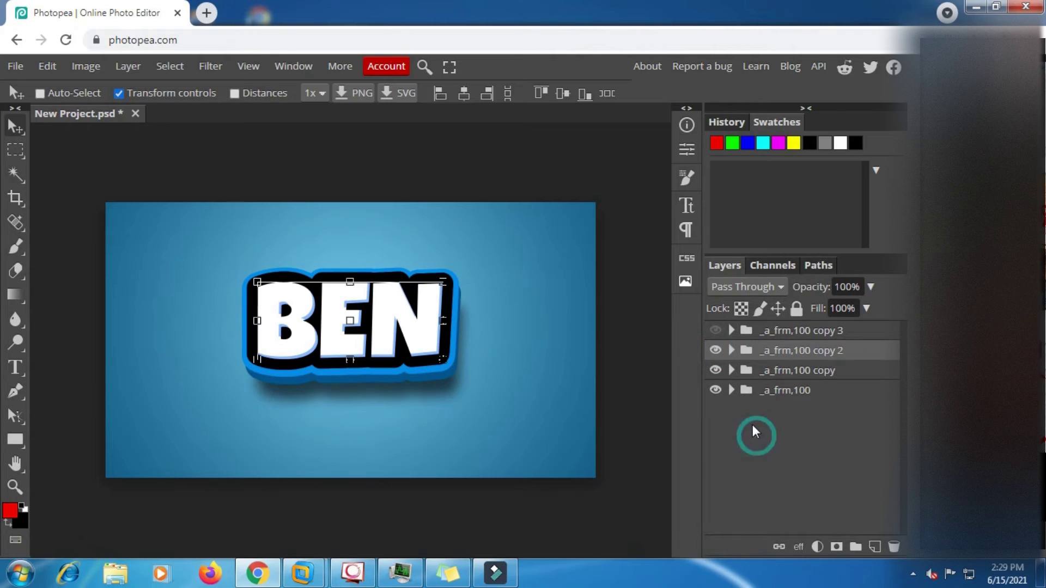
click(793, 333)
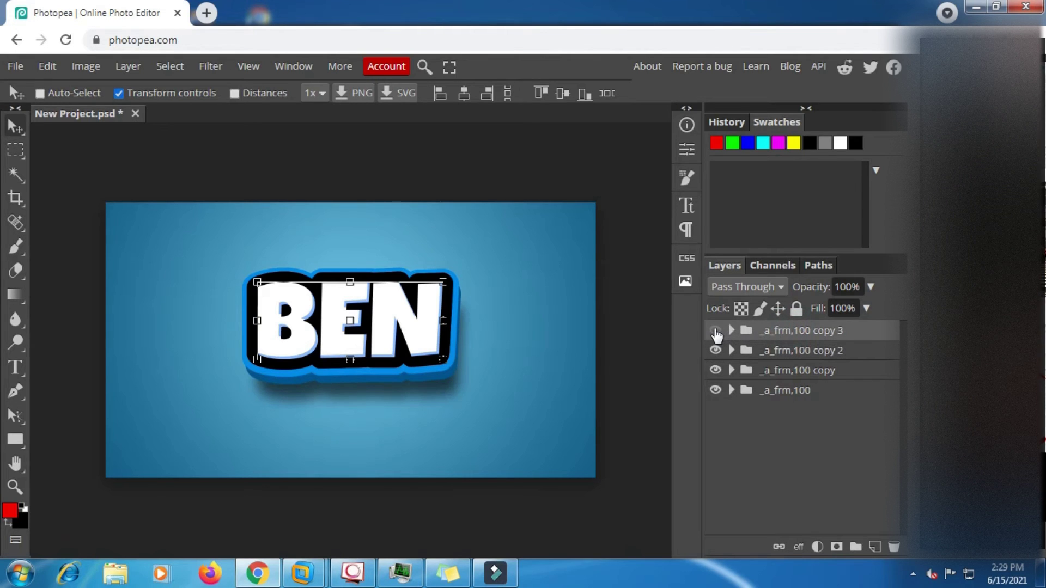
click(715, 331)
Rotate the BEN text in the _a_frm,100 copy 3 folder to about 10.2° and scale it to 140% width and height
click(732, 331)
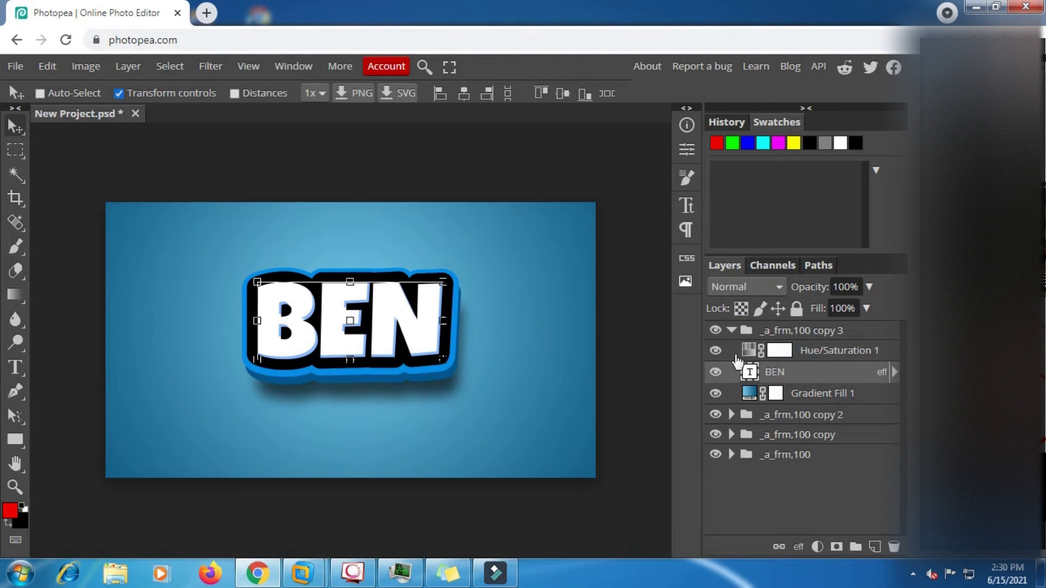
drag(464, 276, 454, 300)
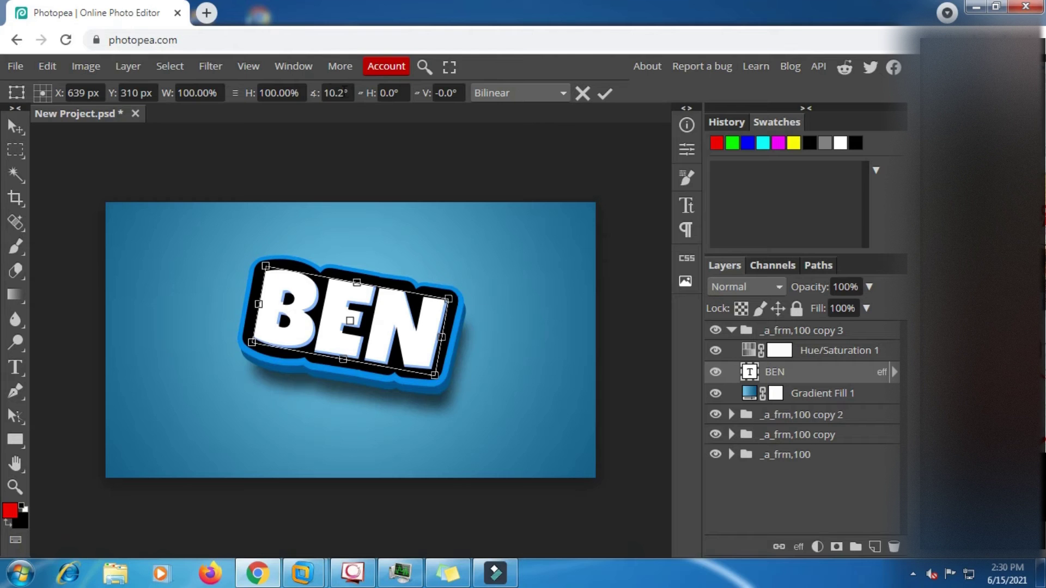
click(212, 93)
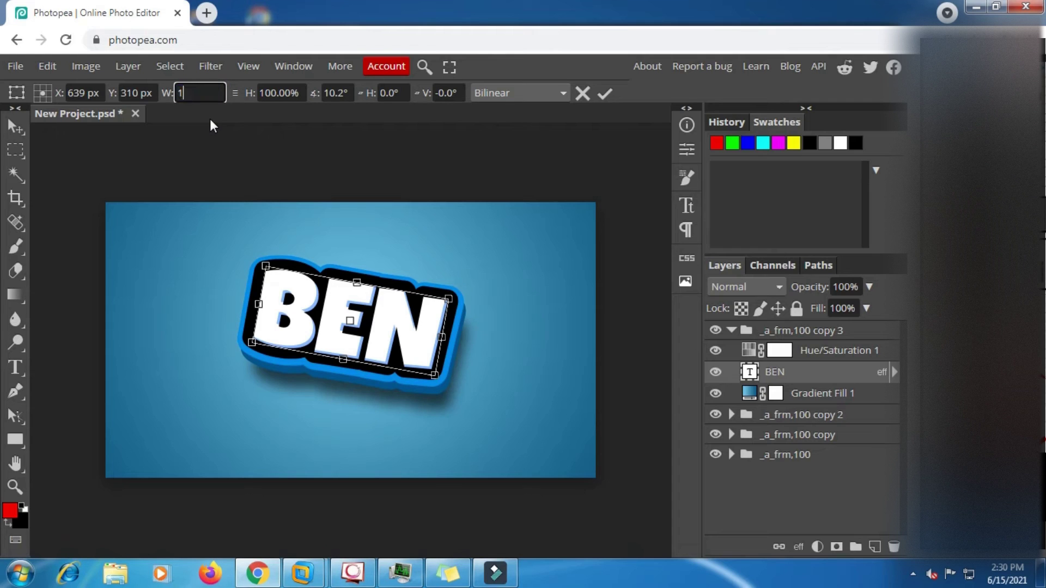
click(268, 93)
click(263, 93)
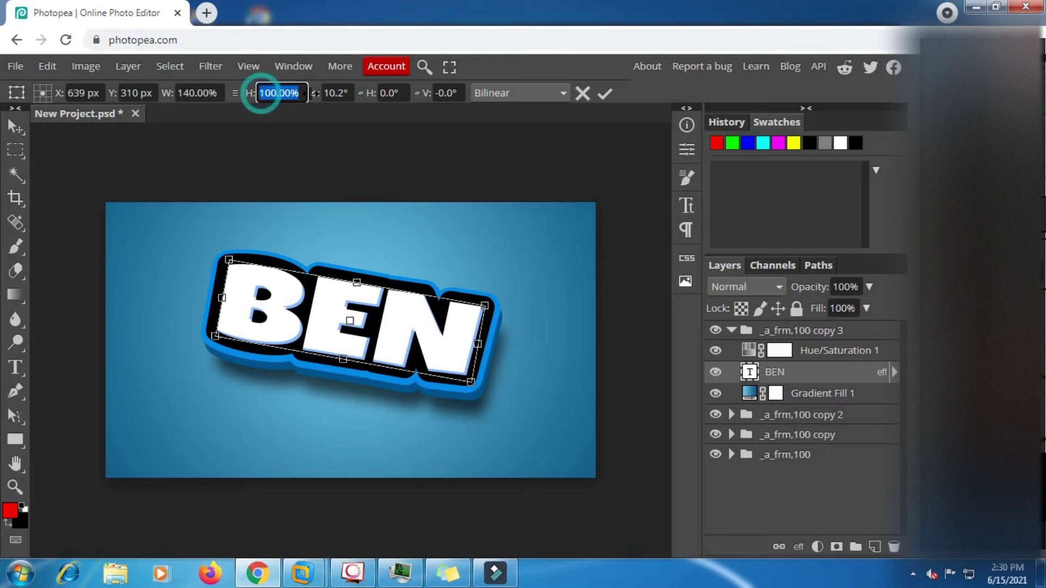
click(326, 93)
click(261, 92)
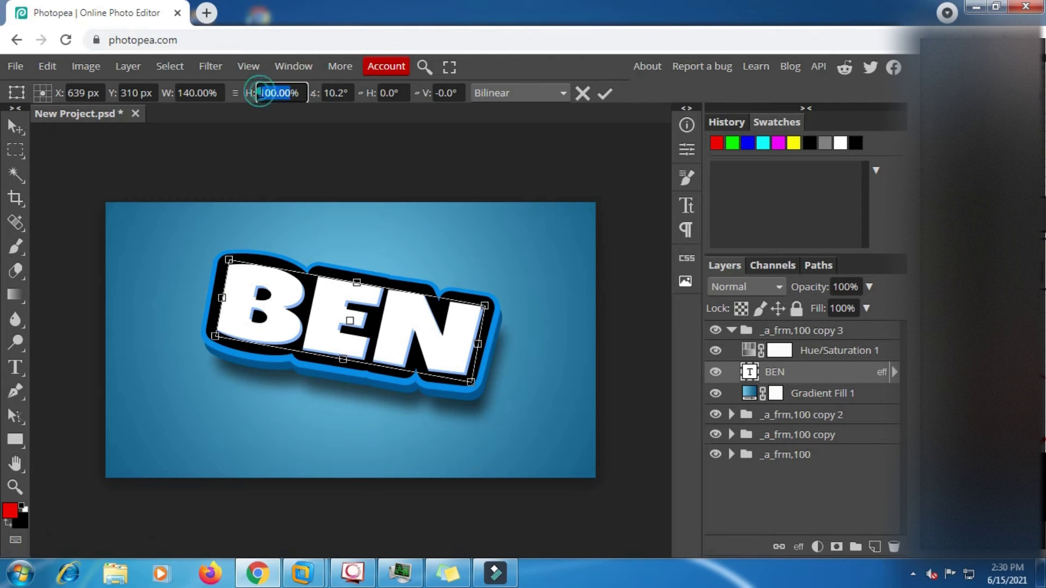
text(14)
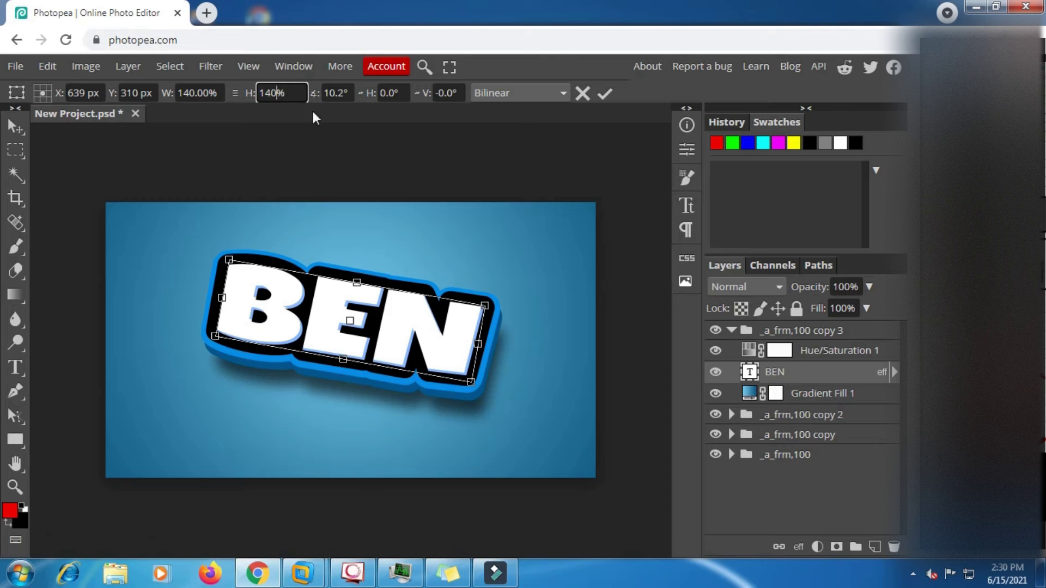
click(607, 93)
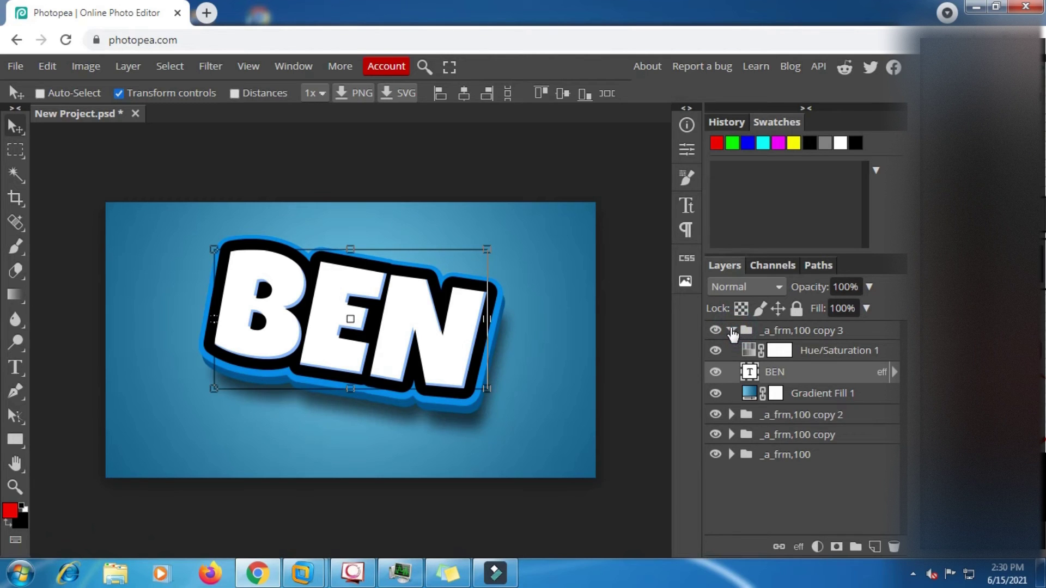
click(731, 331)
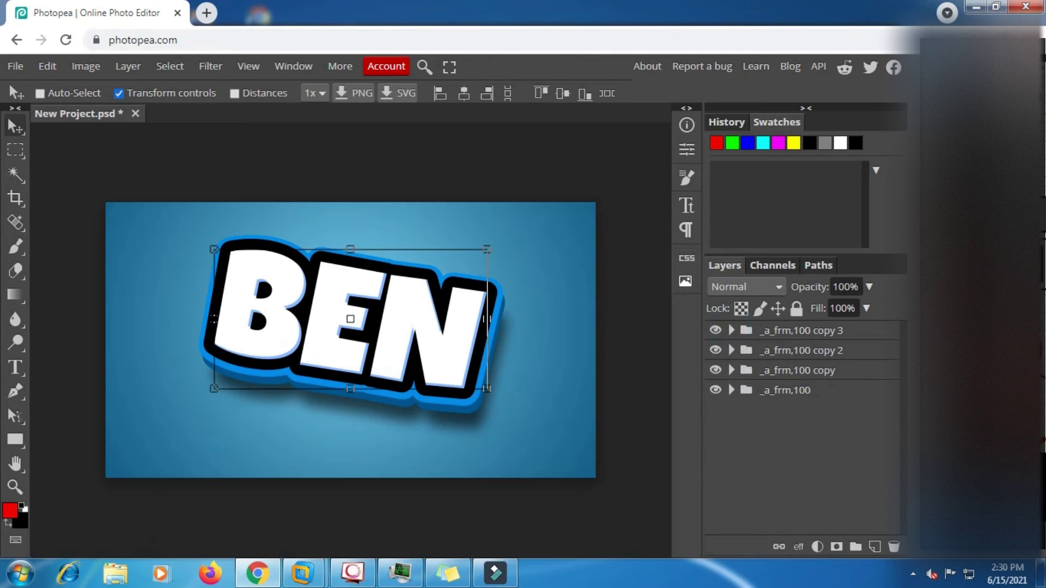
Switch to the rectangular selection tool and hide all three folder copies, leaving only the original _a_frm,100 folder visible and selected
click(20, 147)
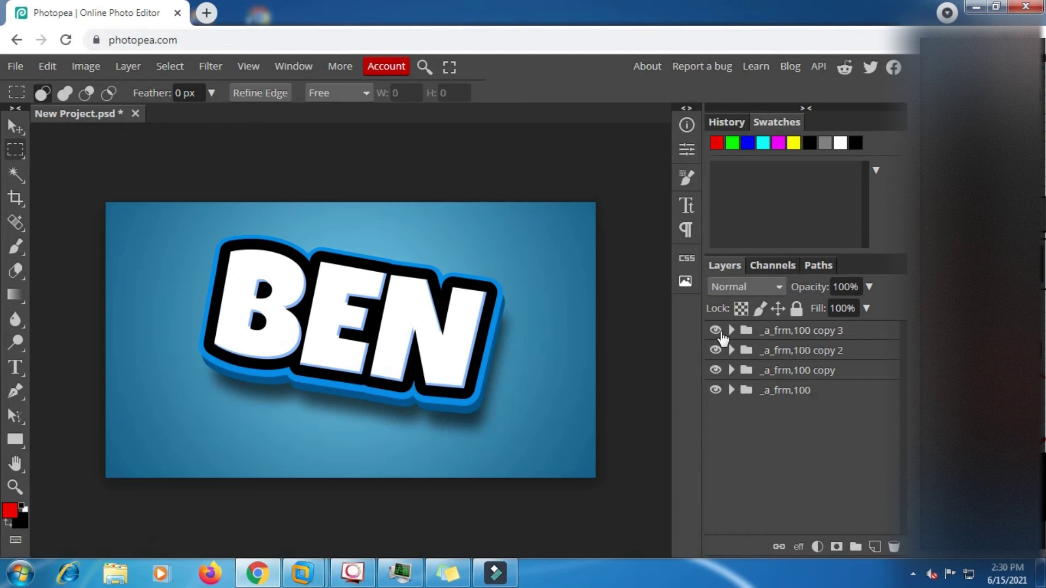
click(717, 331)
click(715, 351)
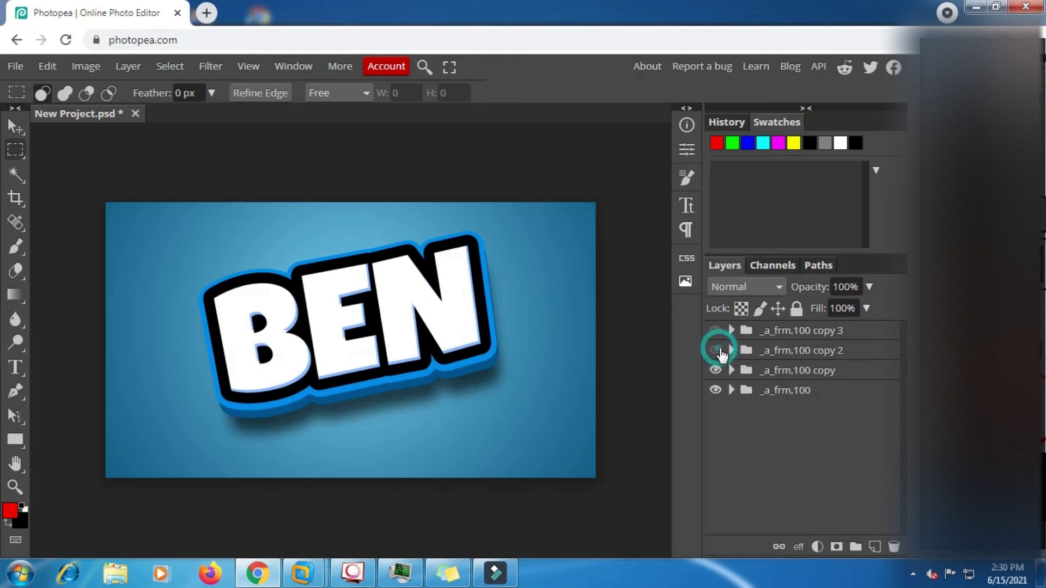
click(718, 371)
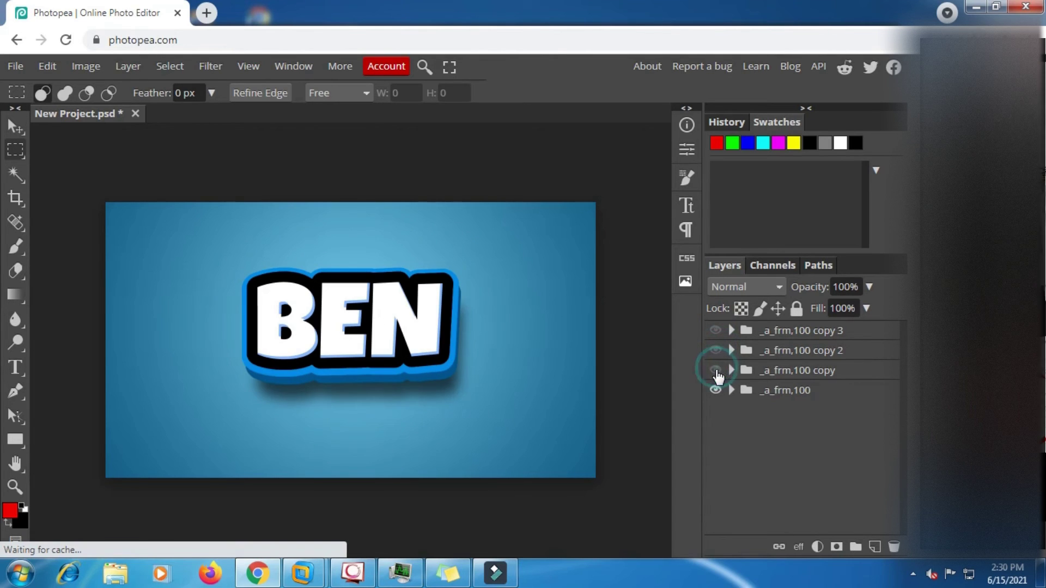
double_click(773, 390)
click(782, 436)
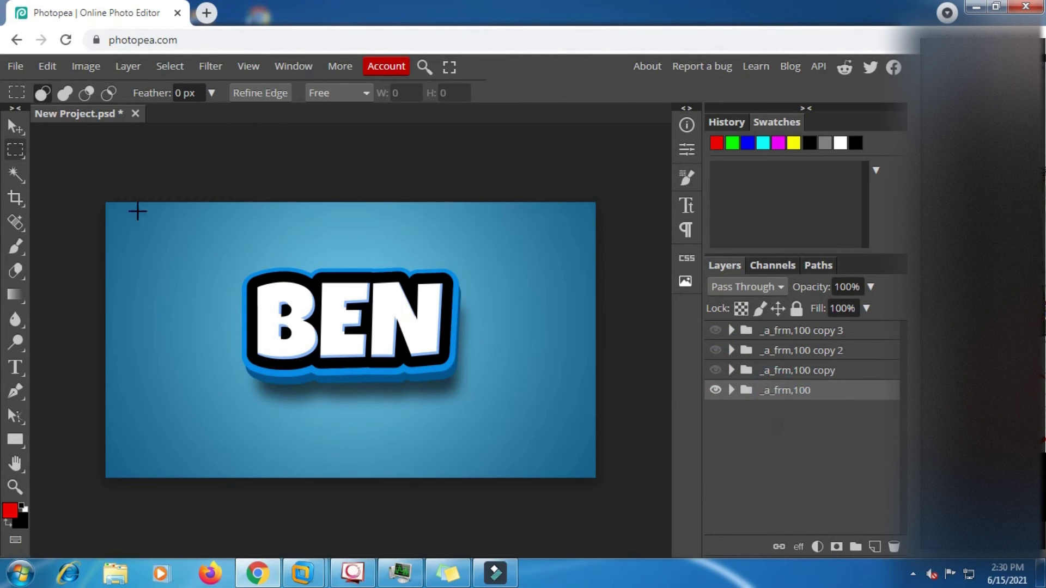
Preview the animation in the GIF export dialog with the whole canvas in view, and close it without saving
click(17, 67)
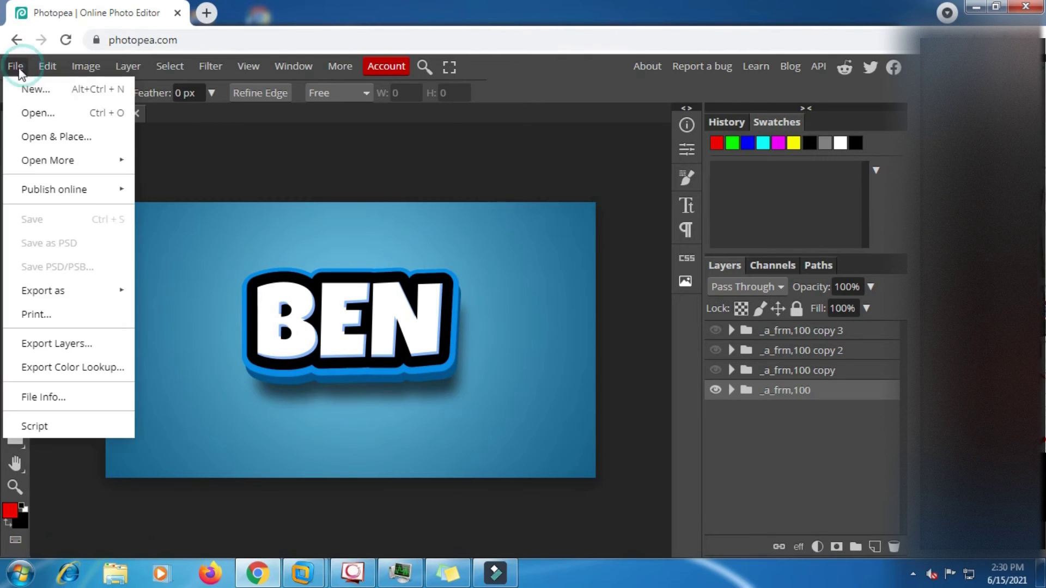
mouse_move(52, 294)
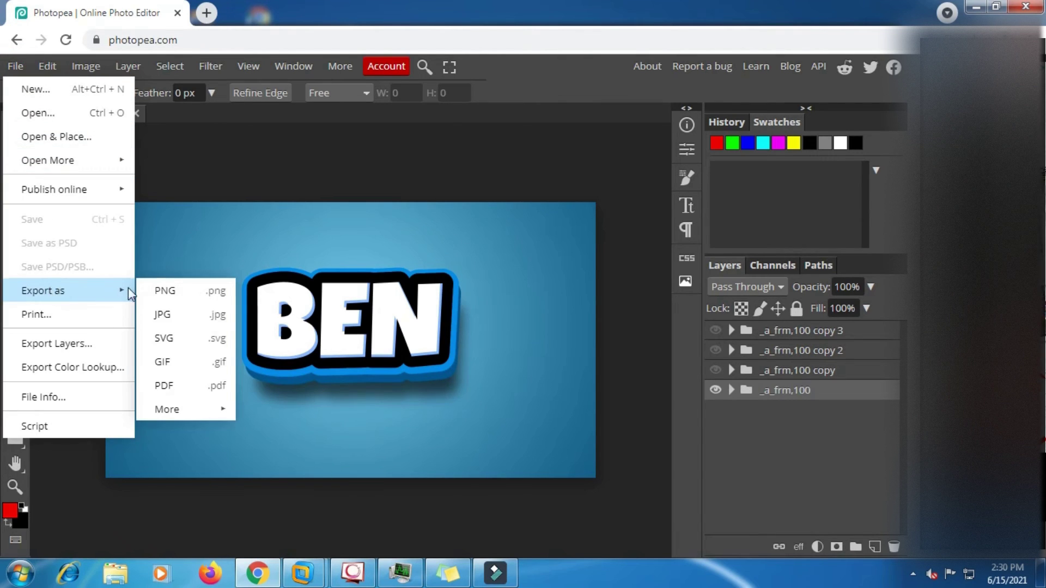
click(188, 352)
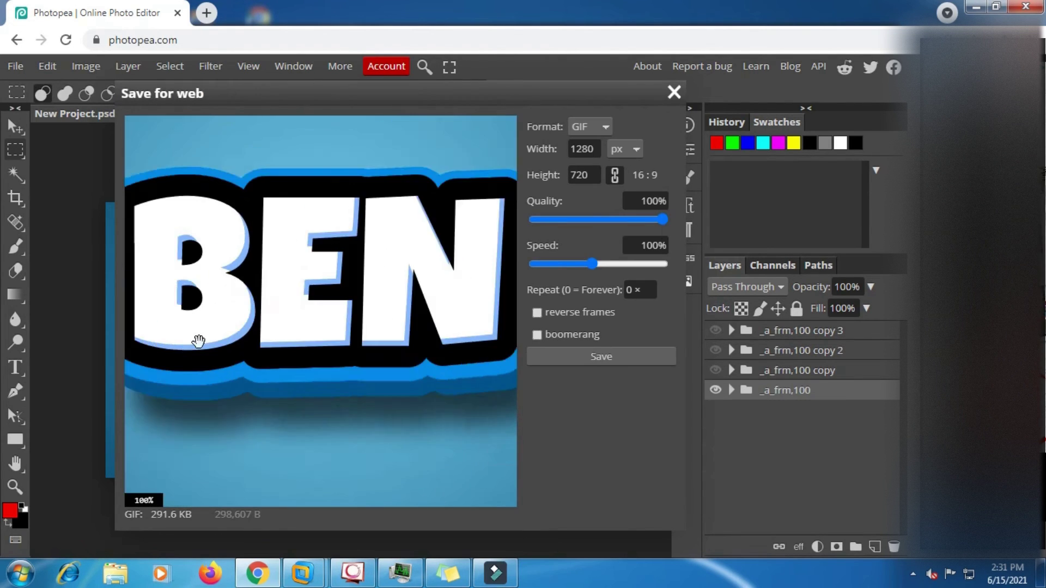
scroll(280, 267, down, 1)
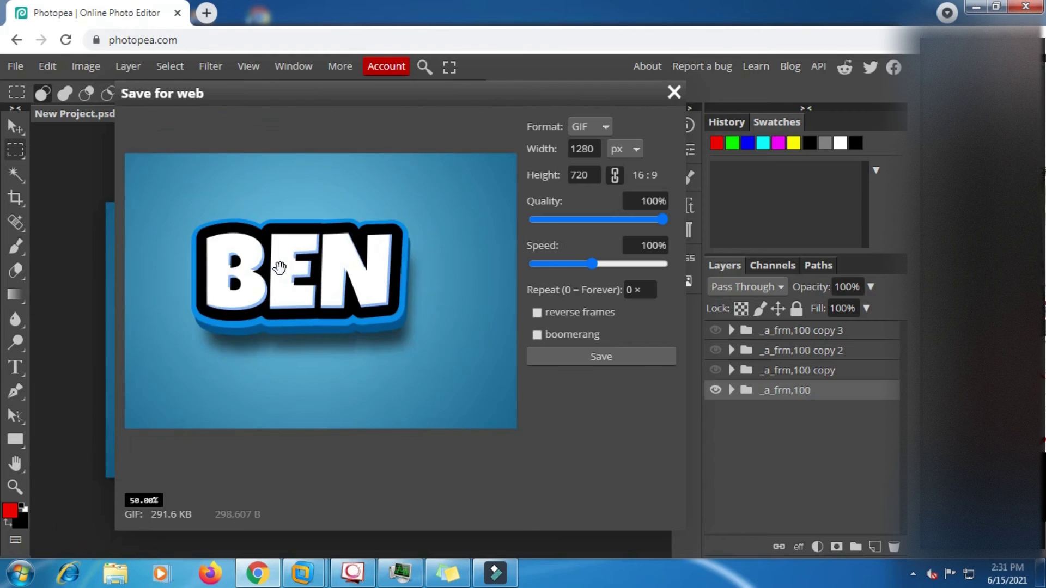
scroll(279, 267, down, 1)
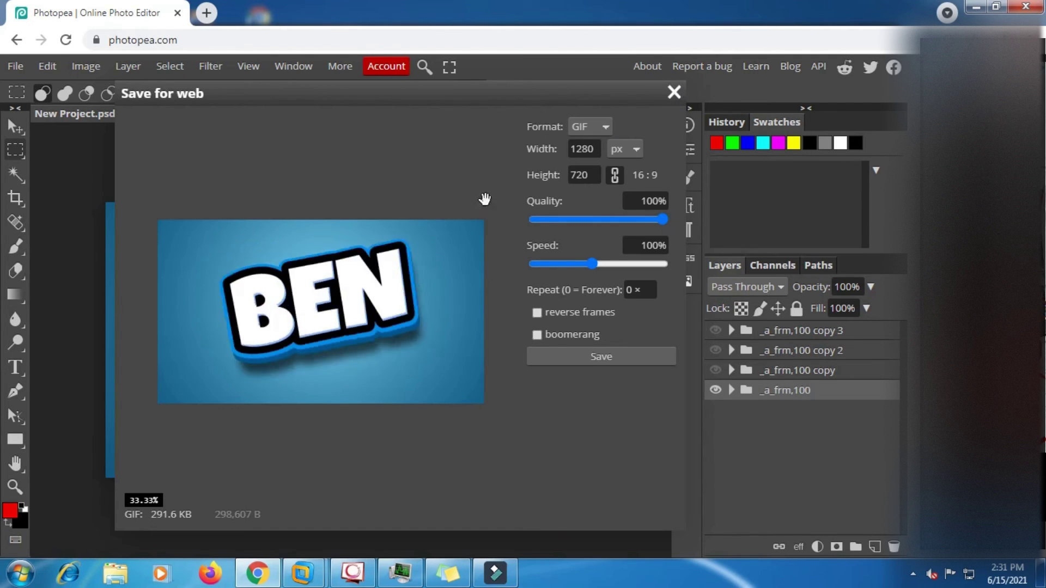
click(675, 94)
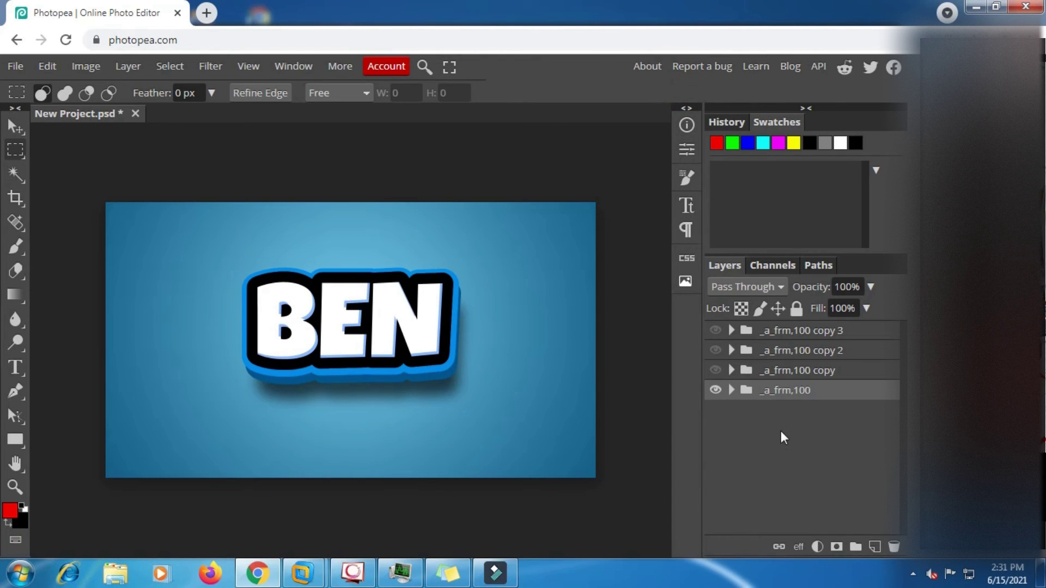
Rename the original _a_frm,100 folder to _a_frm,200
double_click(805, 391)
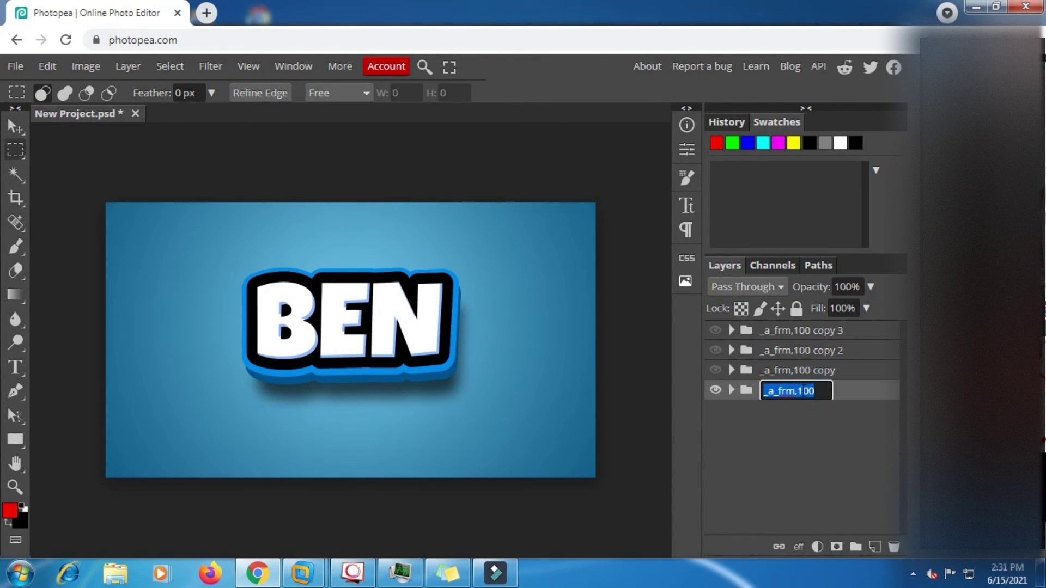
click(802, 391)
key(BackSpace)
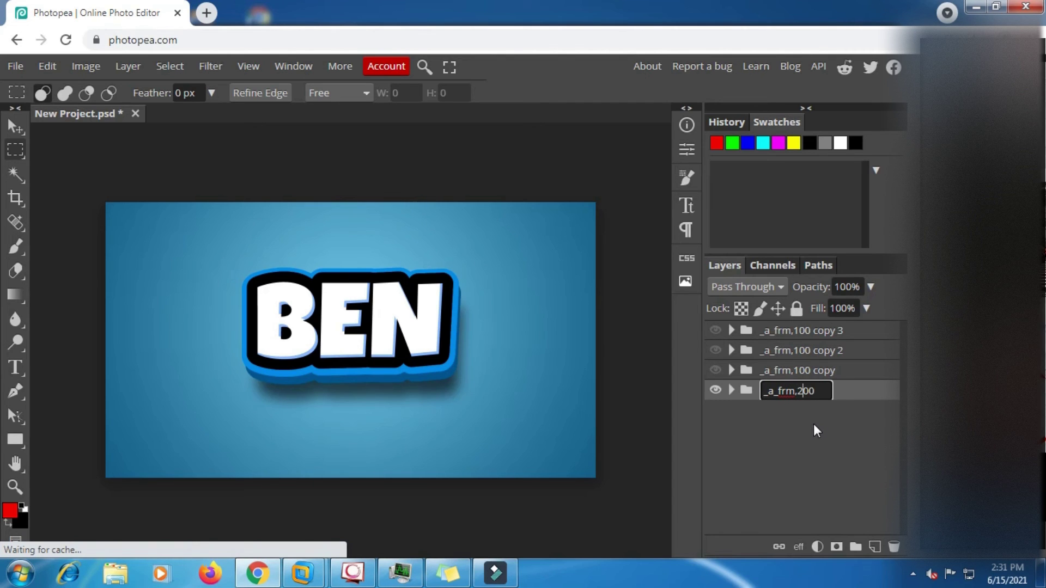
click(812, 427)
Rename the _a_frm,100 copy folder to _a_frm,200 copy
double_click(805, 370)
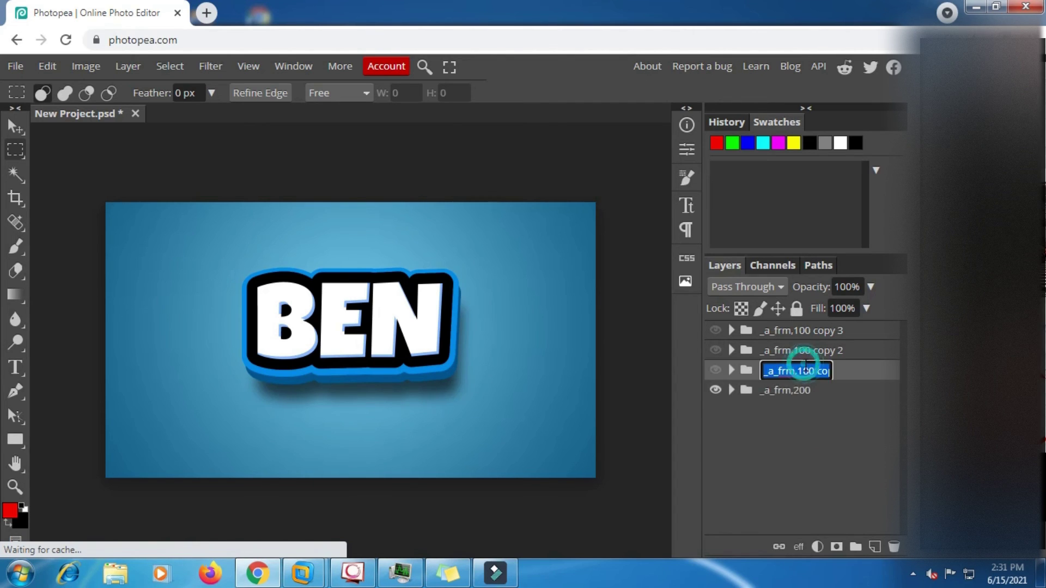
click(801, 370)
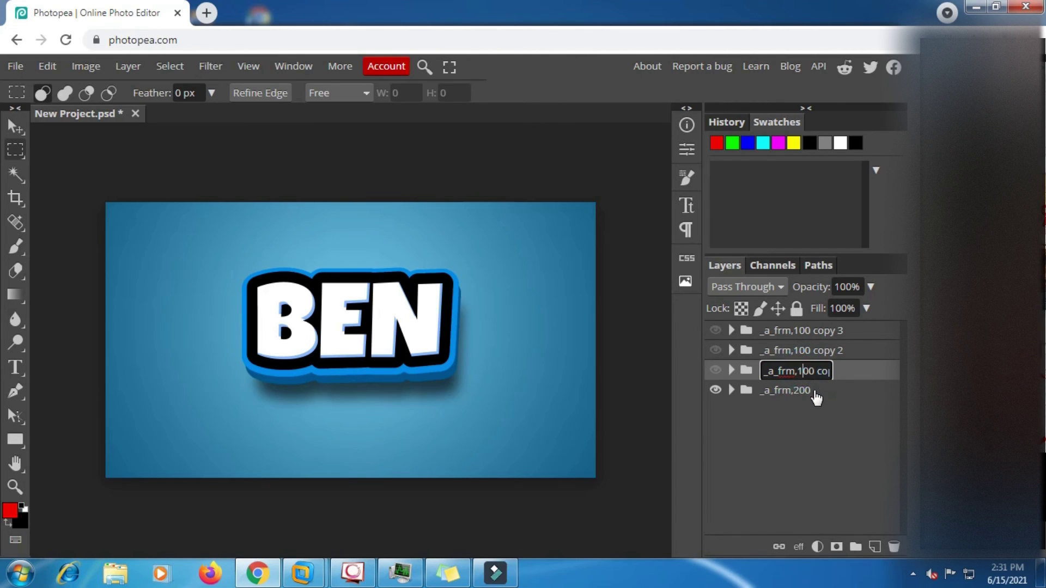
key(BackSpace)
text(2)
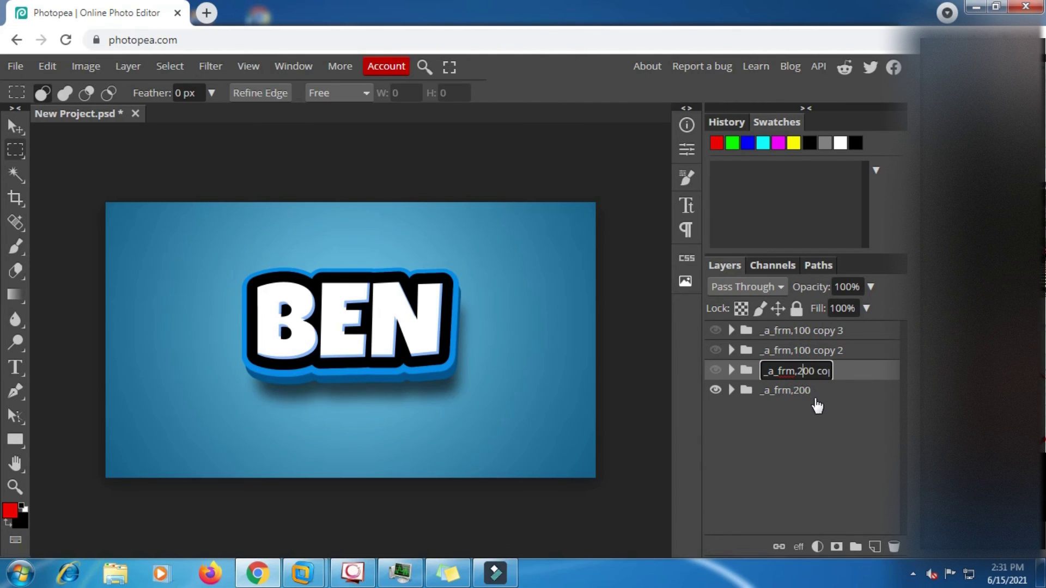
click(812, 427)
Rename the _a_frm,100 copy 2 folder to _a_frm,200 copy 2
double_click(805, 351)
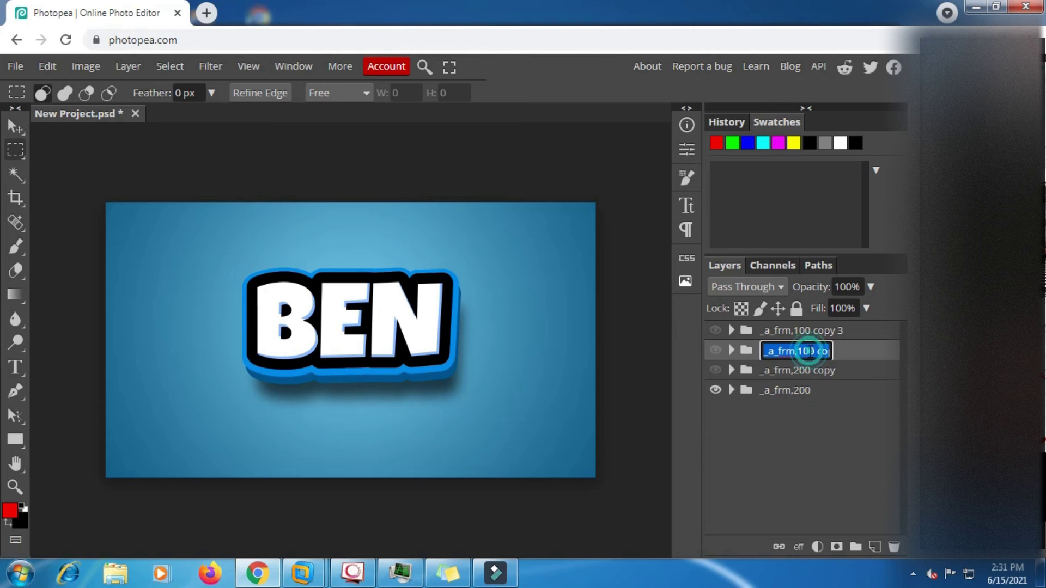
click(805, 350)
key(BackSpace)
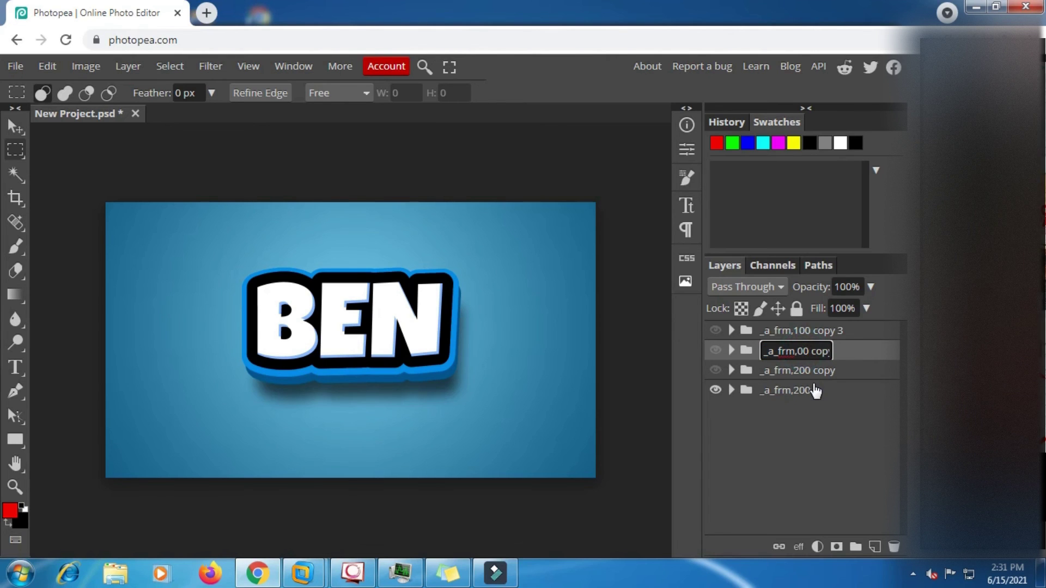
text(2)
click(814, 410)
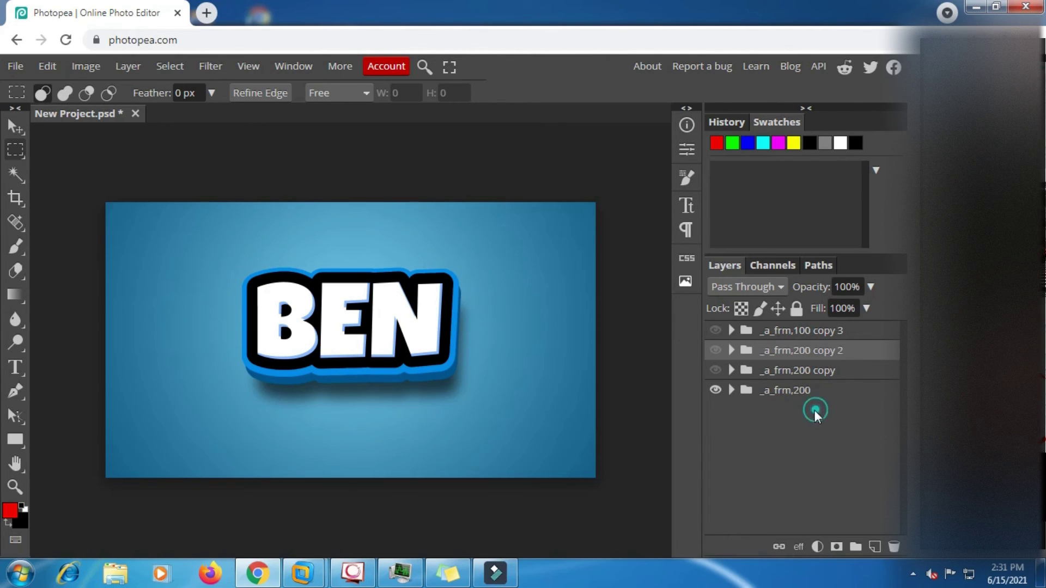
Rename the _a_frm,100 copy 3 folder to _a_frm,200 copy 3
click(807, 327)
double_click(807, 327)
click(799, 330)
key(BackSpace)
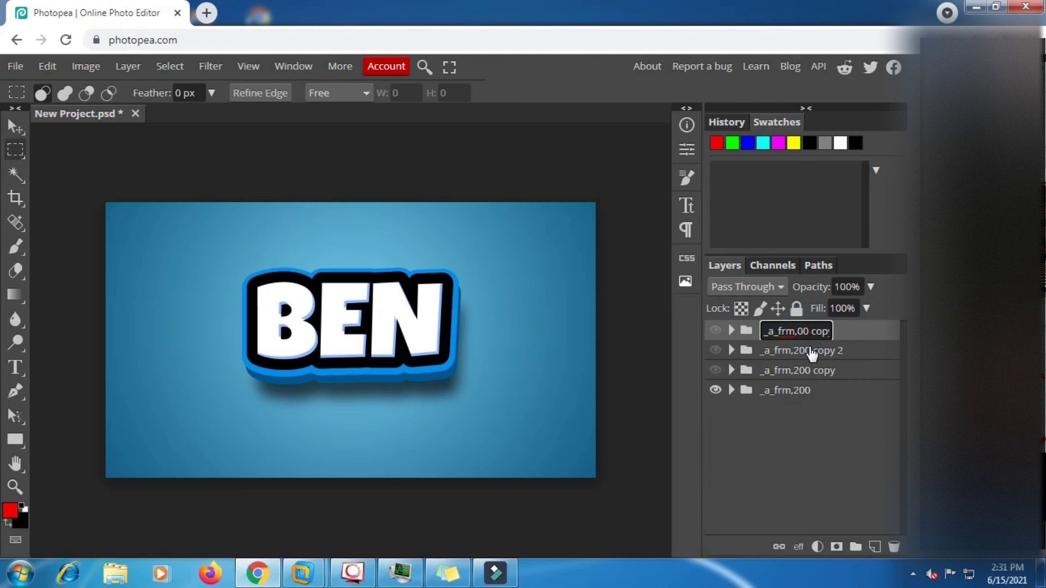
text(2)
click(796, 433)
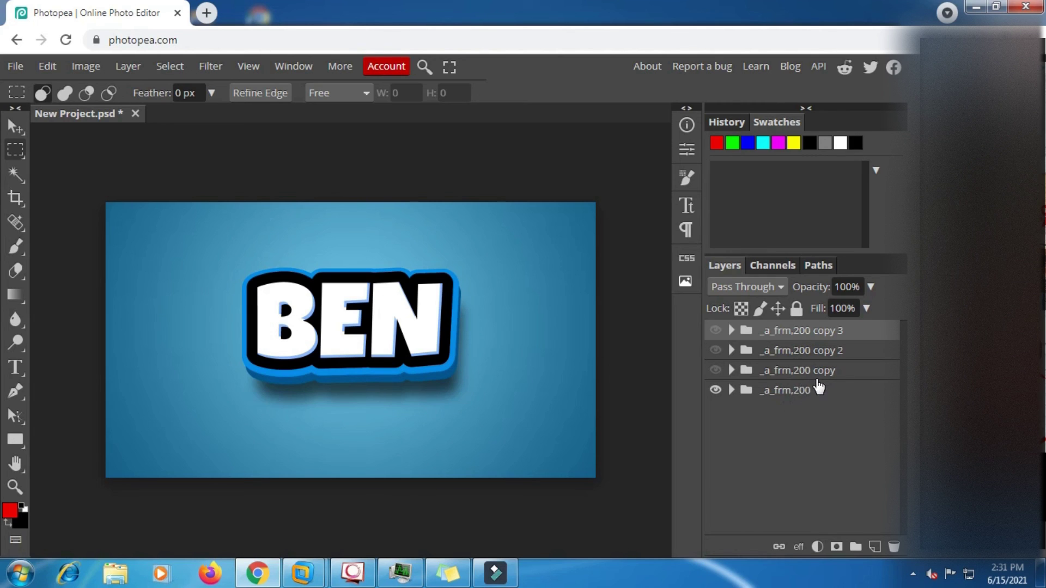
Export the animation as a 1280 × 720 px GIF at 100% quality and 100% speed, repeating forever, and save it
click(15, 66)
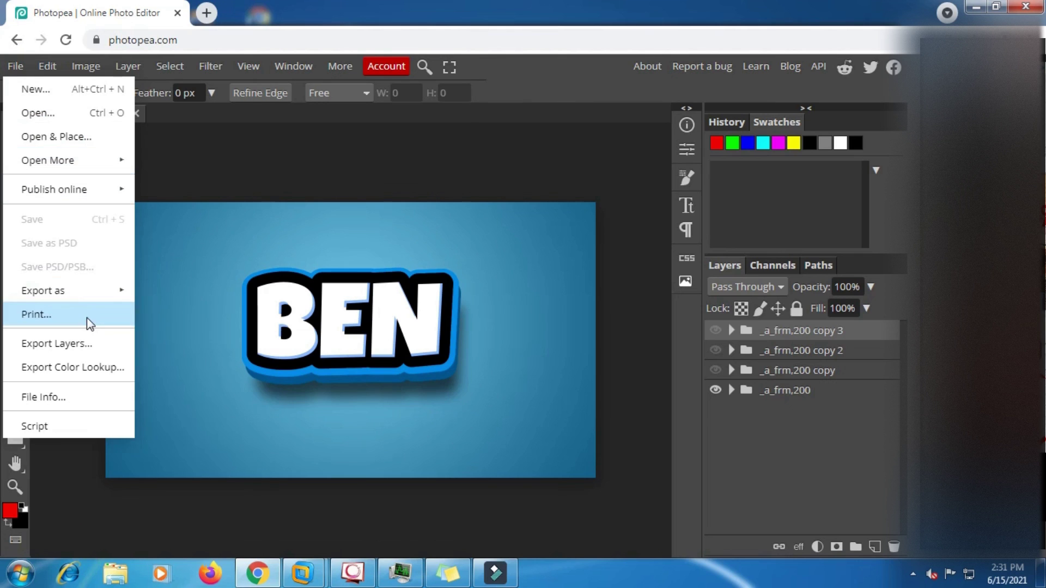
mouse_move(92, 292)
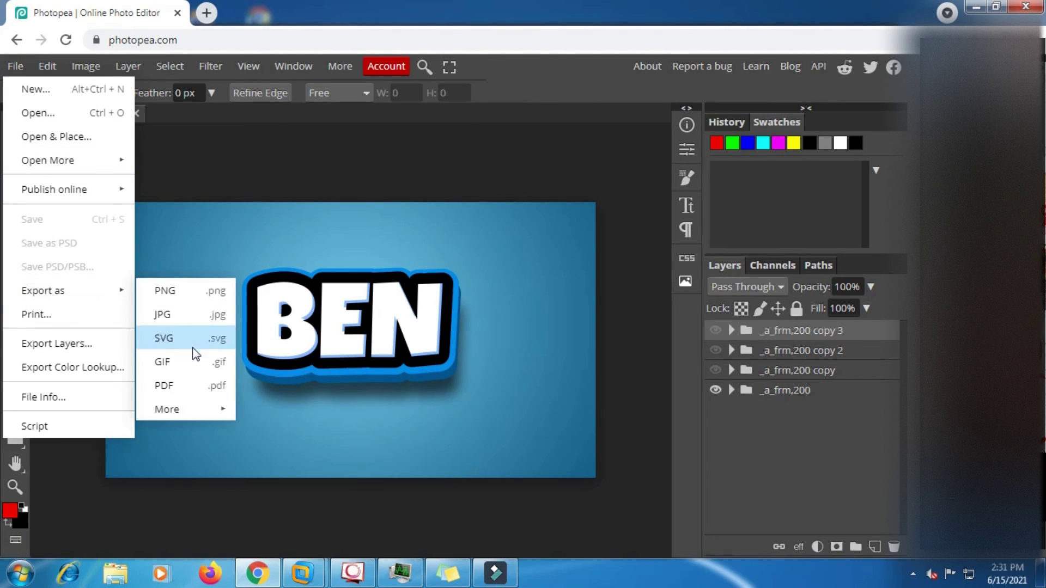
click(171, 368)
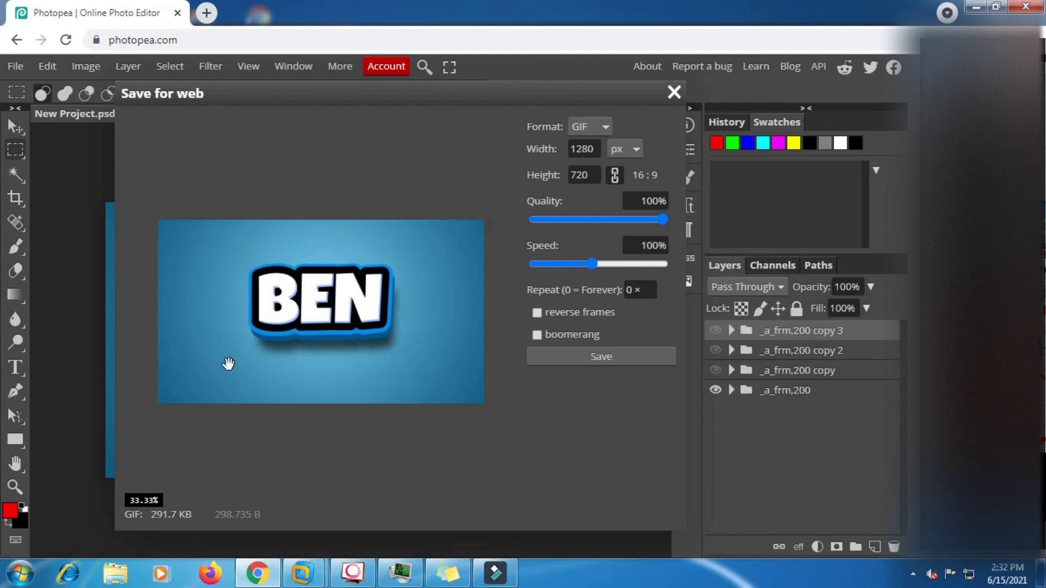
click(601, 357)
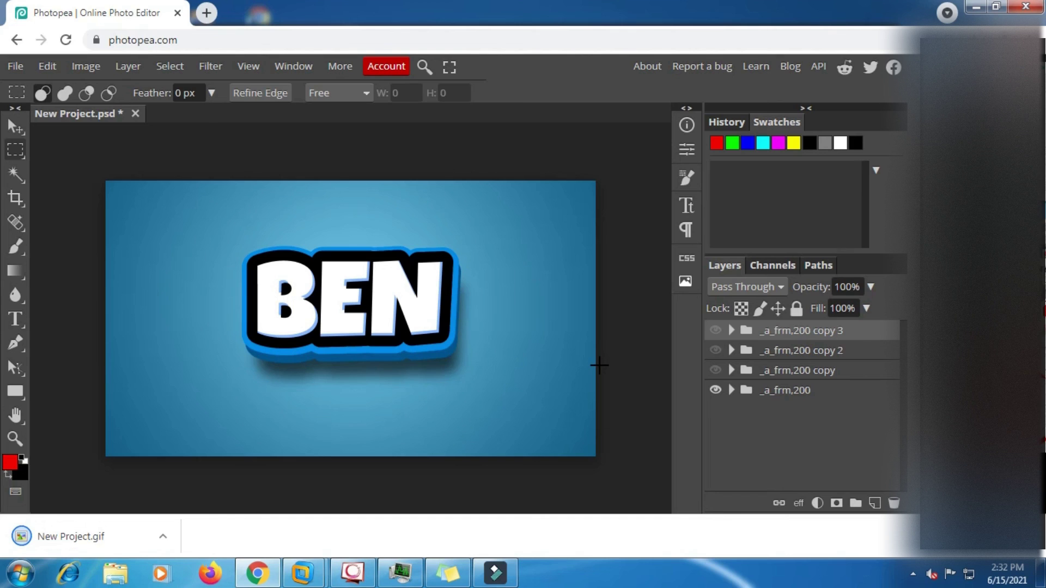